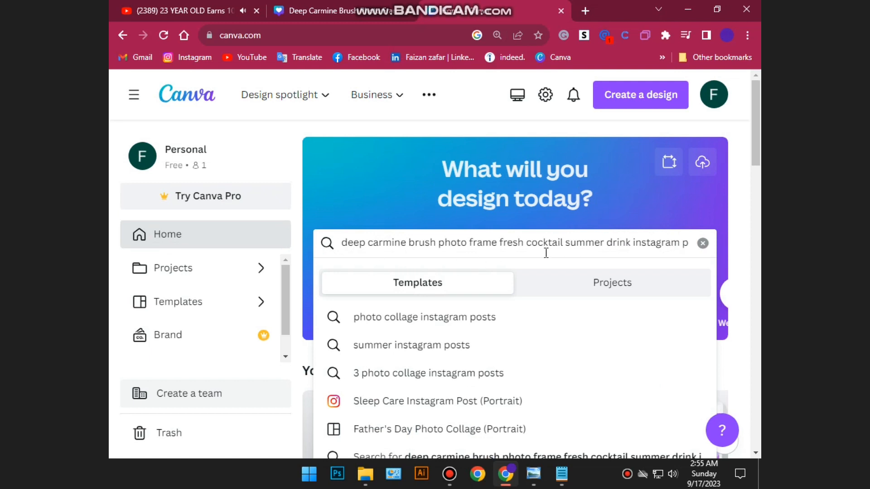
Search the templates for the deep carmine brush photo frame fresh cocktail summer drink Instagram post
{"action": "key", "text": "Return"}
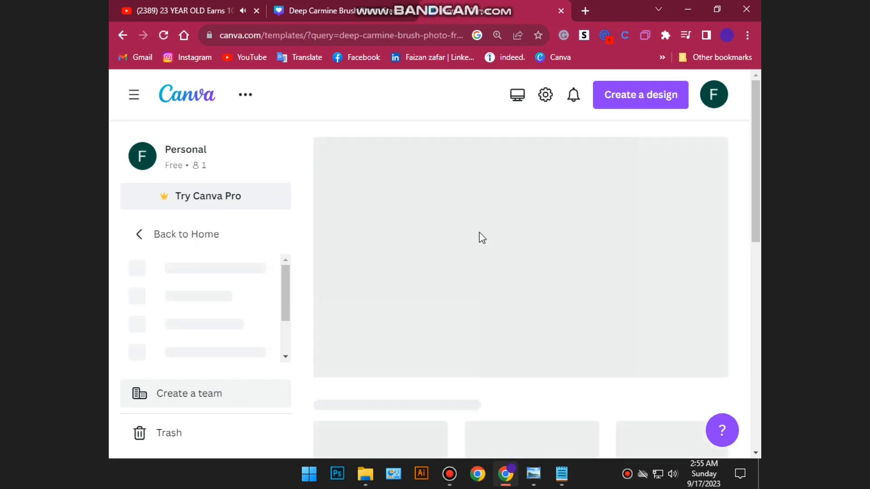
{"action": "key", "text": "ctrl+minus"}
{"action": "key", "text": "ctrl+minus"}
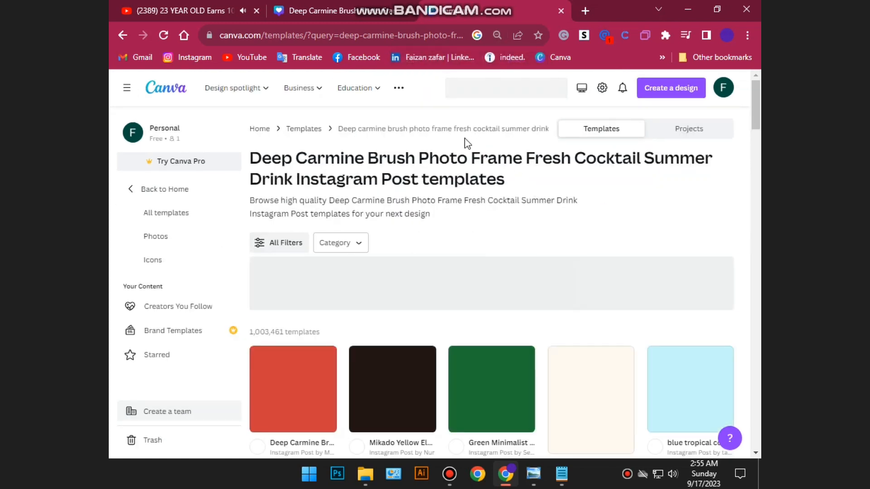
Open the Deep Carmine Brush Photo Frame Fresh Cocktail Summer Drink Instagram Post template from the results for customizing
{"action": "scroll", "coordinate": [483, 267], "scroll_direction": "down", "scroll_amount": 10}
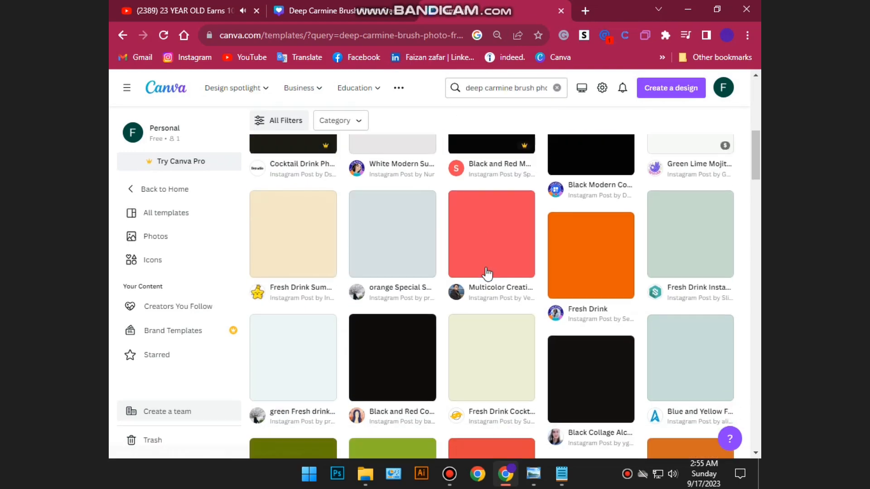
{"action": "scroll", "coordinate": [487, 274], "scroll_direction": "up", "scroll_amount": 5}
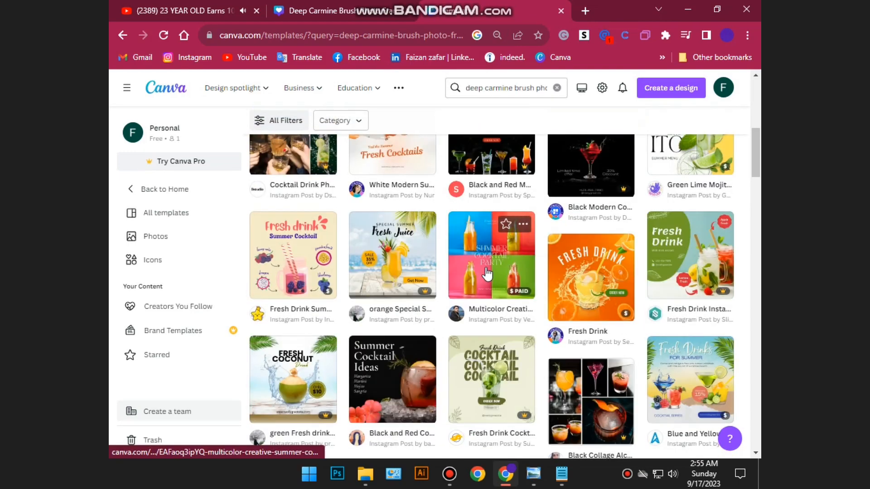
{"action": "scroll", "coordinate": [487, 273], "scroll_direction": "up", "scroll_amount": 5}
{"action": "scroll", "coordinate": [299, 292], "scroll_direction": "down", "scroll_amount": 3}
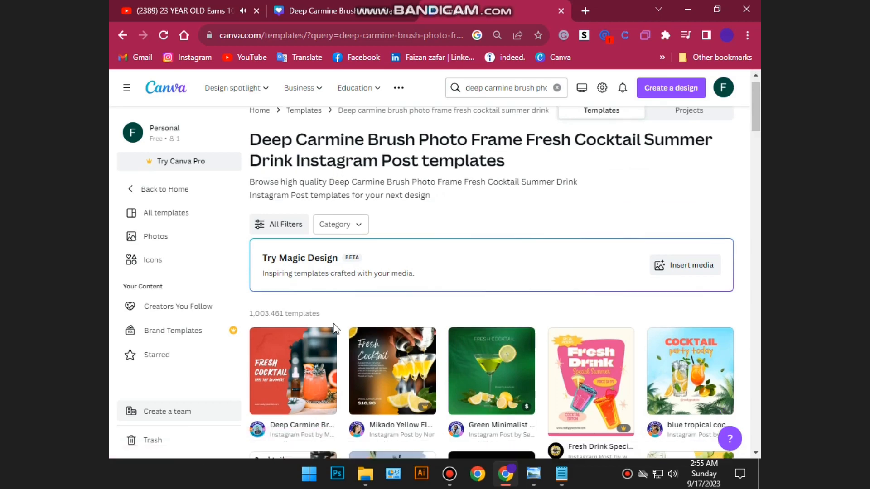
{"action": "left_click", "coordinate": [298, 261]}
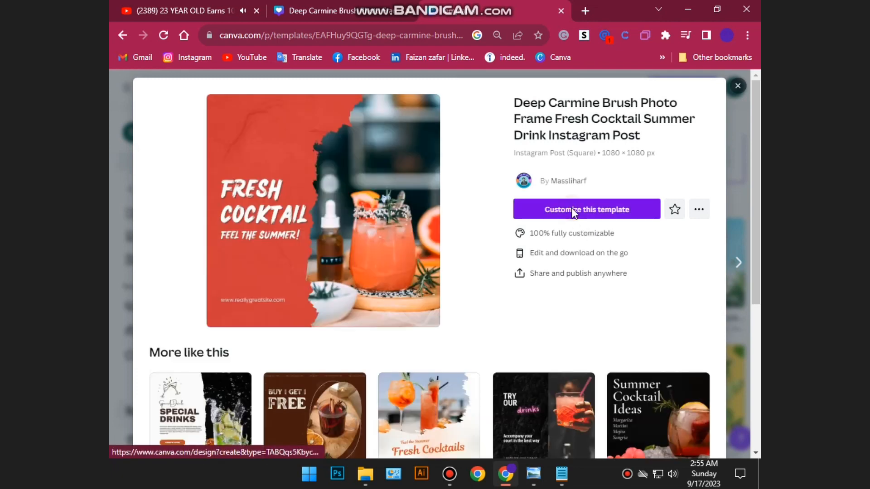
{"action": "left_click", "coordinate": [571, 208]}
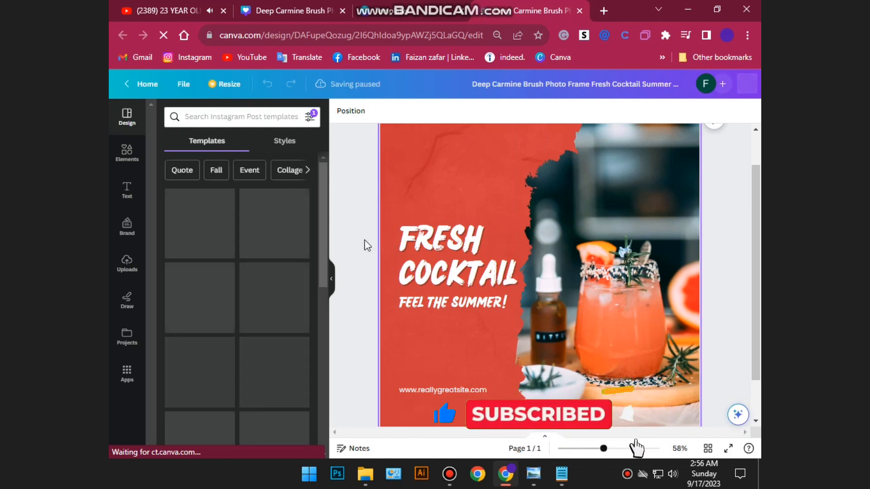
{"action": "left_click", "coordinate": [610, 227]}
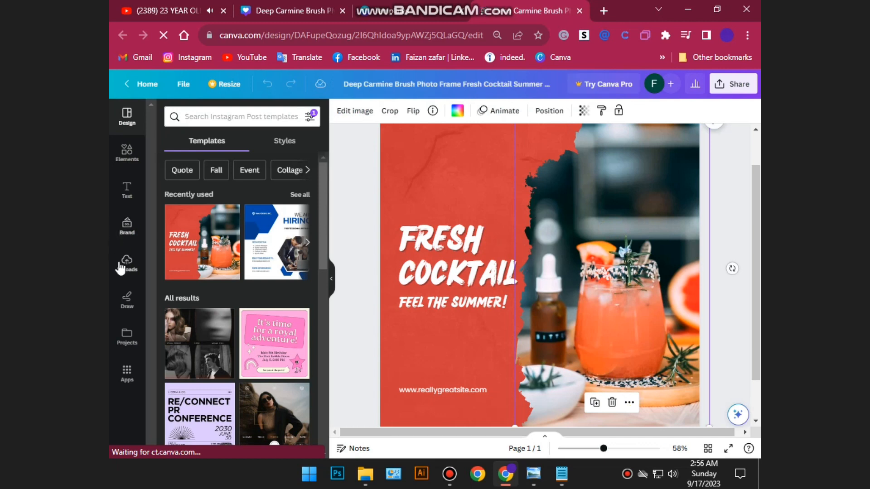
{"action": "left_click", "coordinate": [127, 225]}
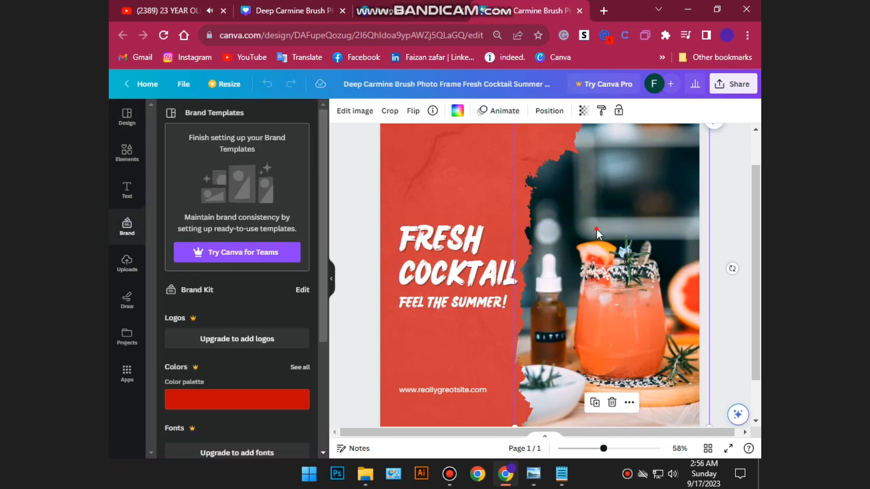
{"action": "left_click", "coordinate": [418, 208]}
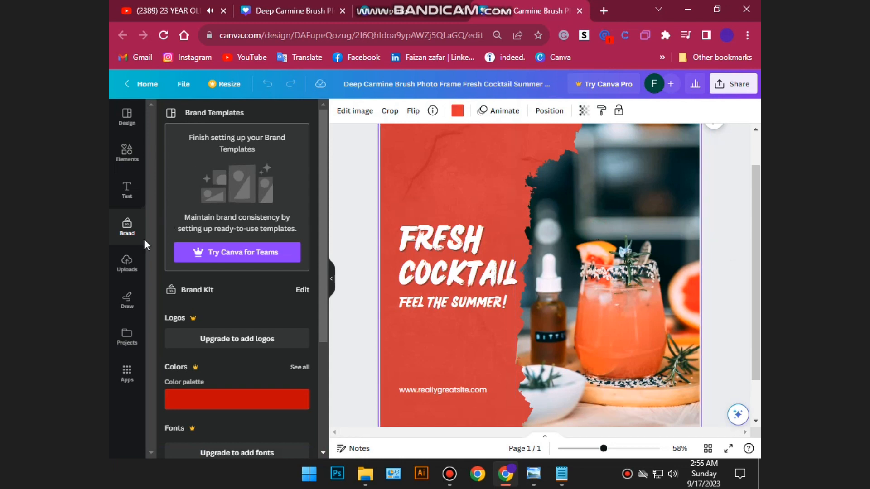
Upload the coffee cup photo DSC05755.jpg from the COOKING STOKE FOOTAGE folder inside Stoke Footage's
{"action": "left_click", "coordinate": [128, 271]}
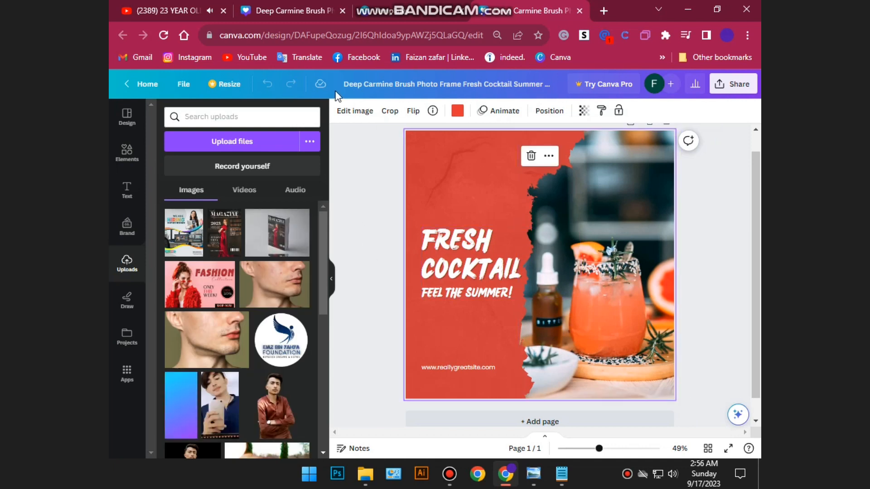
{"action": "left_click", "coordinate": [251, 134]}
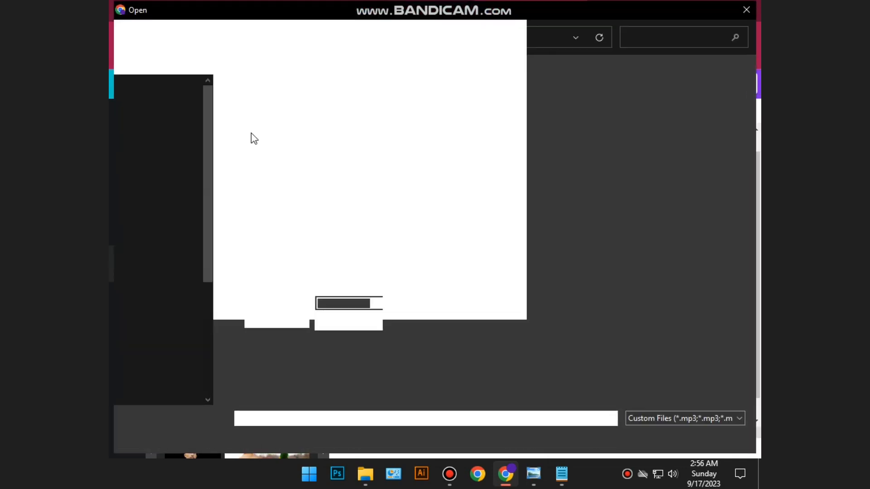
{"action": "left_click", "coordinate": [153, 274]}
{"action": "double_click", "coordinate": [448, 111]}
{"action": "scroll", "coordinate": [384, 279], "scroll_direction": "down", "scroll_amount": 2}
{"action": "double_click", "coordinate": [257, 338]}
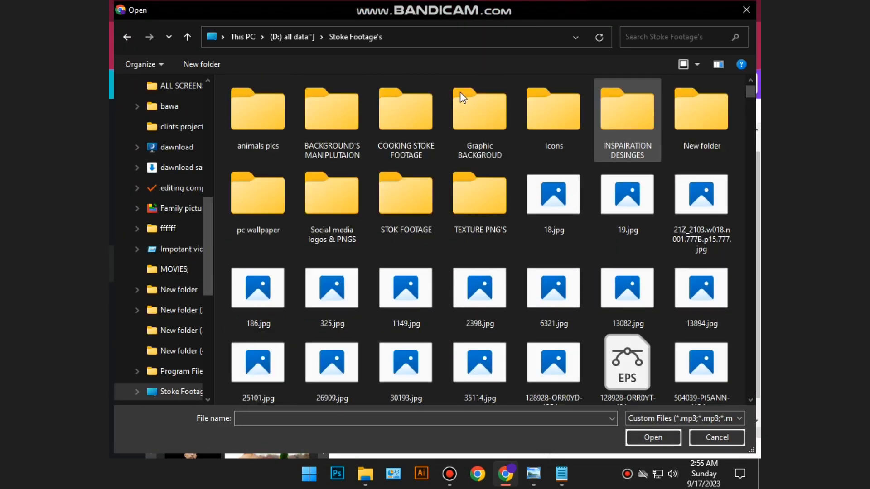
{"action": "double_click", "coordinate": [407, 120]}
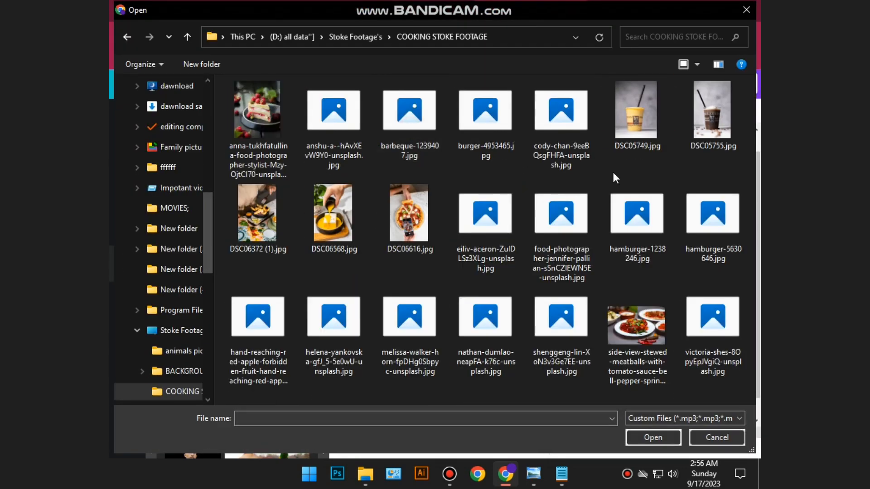
{"action": "left_click", "coordinate": [715, 117]}
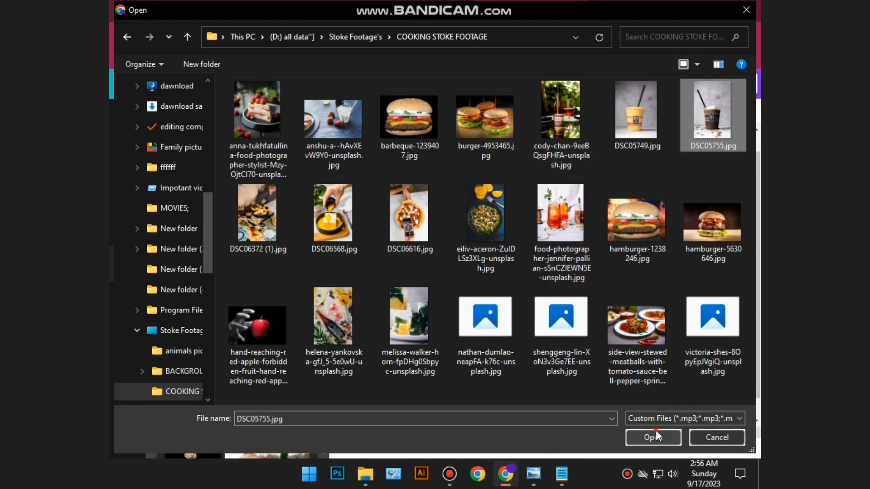
{"action": "left_click", "coordinate": [656, 431]}
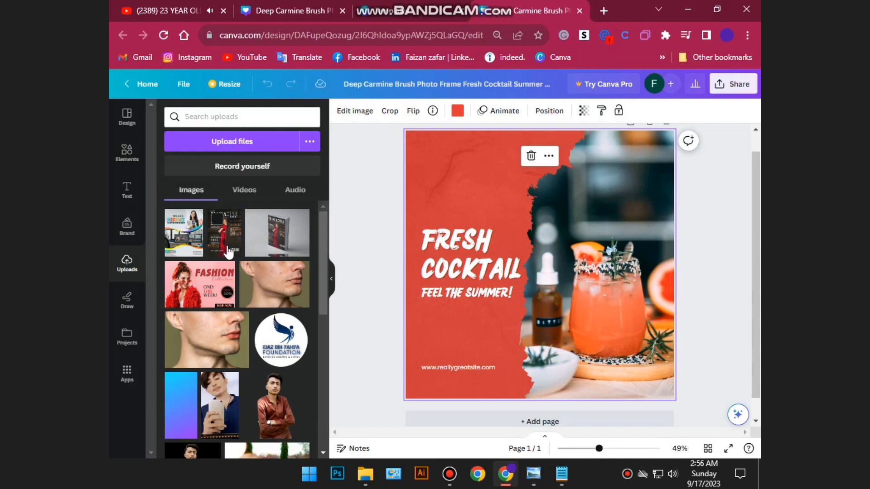
Replace the cocktail photo in the torn-edge frame with the uploaded coffee cup photo, then enlarge and reposition it
{"action": "left_click_drag", "start_coordinate": [183, 254], "coordinate": [602, 264]}
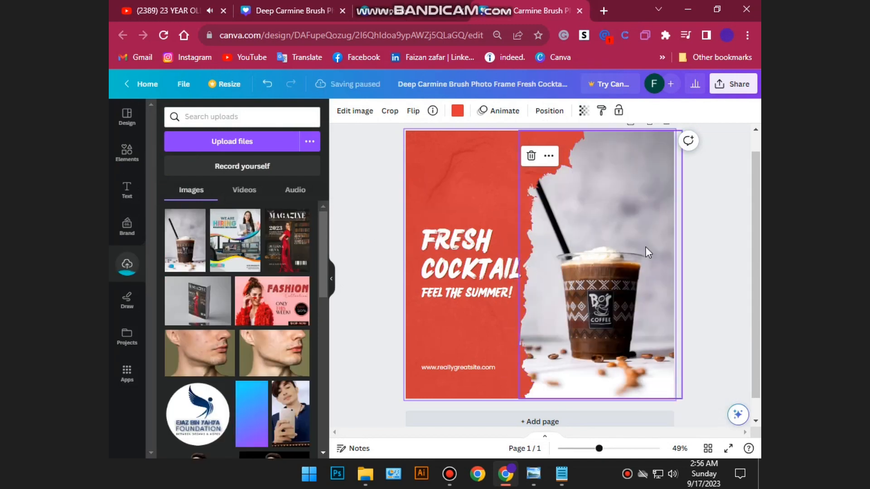
{"action": "left_click", "coordinate": [621, 313]}
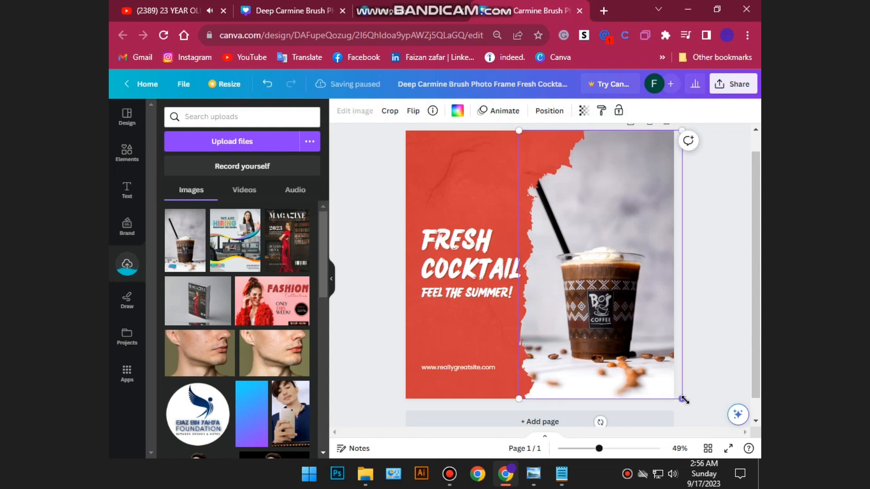
{"action": "left_click_drag", "start_coordinate": [684, 401], "coordinate": [722, 435]}
{"action": "left_click_drag", "start_coordinate": [618, 325], "coordinate": [615, 300]}
{"action": "left_click", "coordinate": [362, 243]}
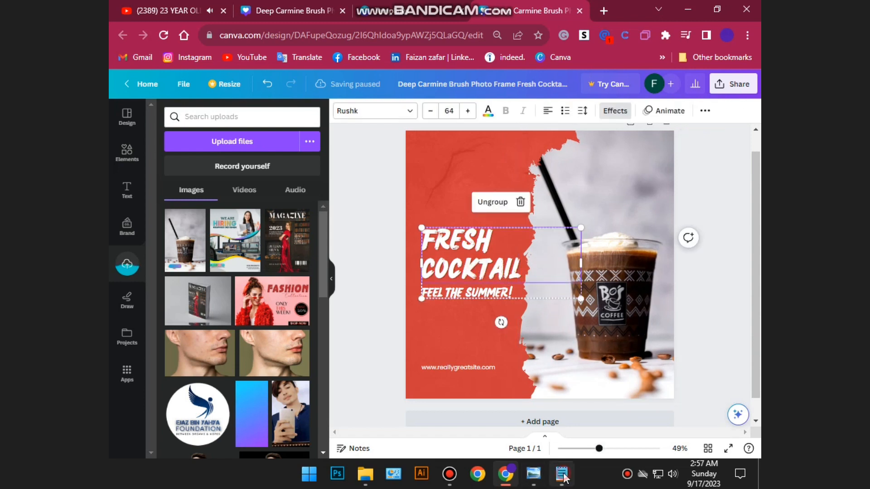
Switch to Notepad and copy the line "FEEL THE SUMMER!", then return to the design
{"action": "left_click", "coordinate": [551, 417]}
{"action": "mouse_move", "coordinate": [346, 190]}
{"action": "left_mouse_down"}
{"action": "mouse_move", "coordinate": [270, 190]}
{"action": "mouse_move", "coordinate": [341, 183]}
{"action": "left_mouse_up"}
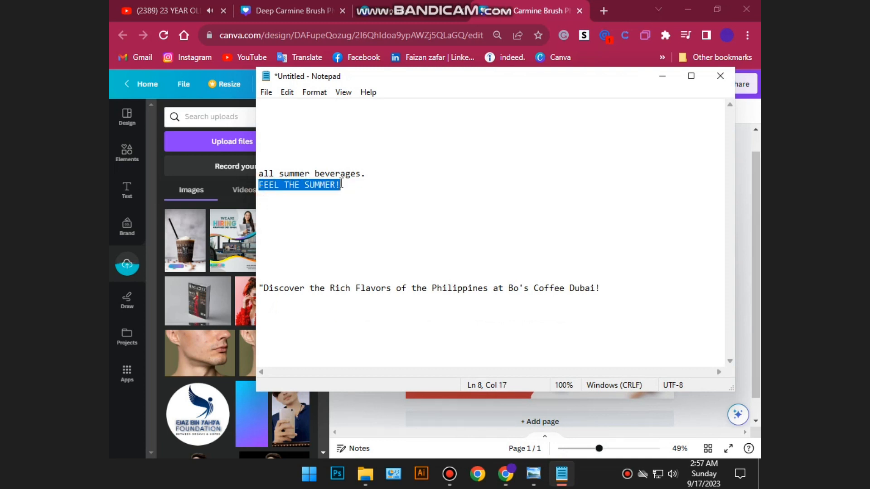
{"action": "right_click", "coordinate": [329, 189]}
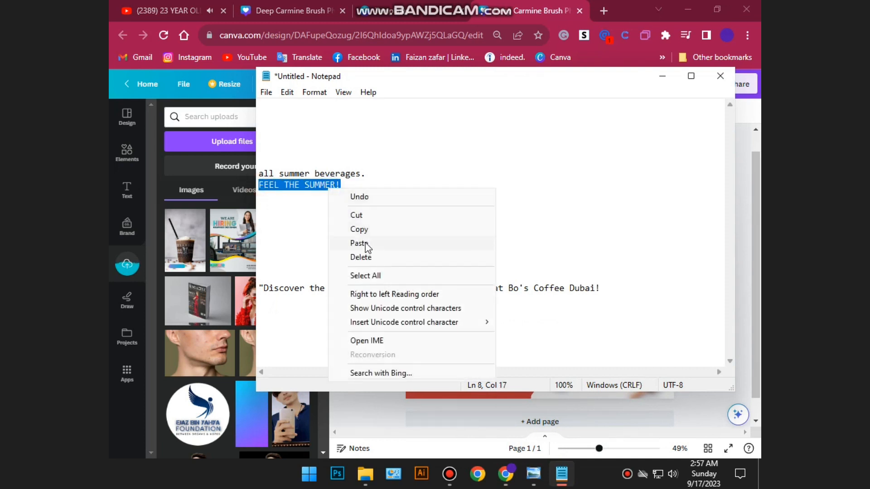
{"action": "left_click", "coordinate": [359, 229]}
{"action": "left_click", "coordinate": [374, 410]}
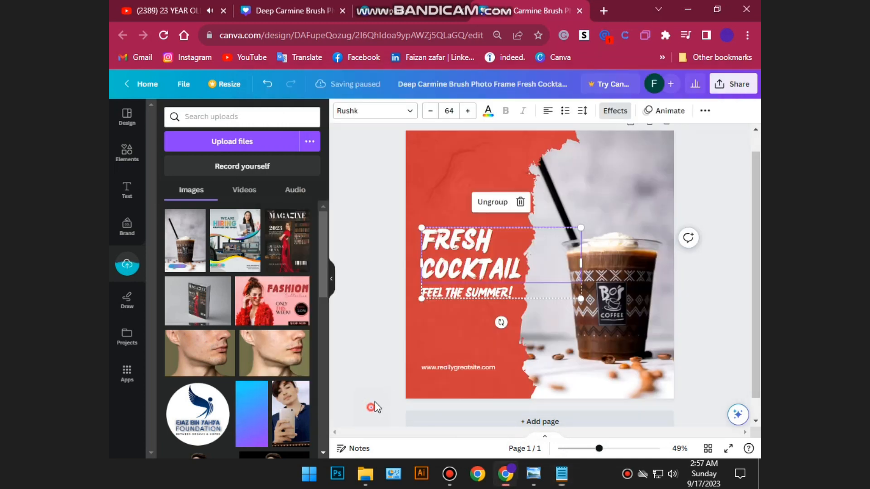
Replace the headline "FRESH COCKTAIL" with the copied text "FEEL THE SUMMER!"
{"action": "left_click", "coordinate": [472, 248]}
{"action": "double_click", "coordinate": [472, 269]}
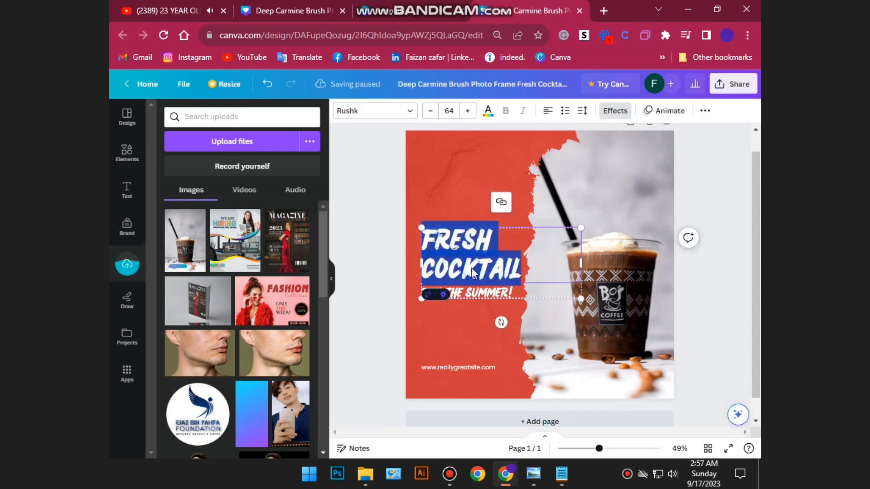
{"action": "right_click", "coordinate": [472, 271]}
{"action": "left_click", "coordinate": [507, 87]}
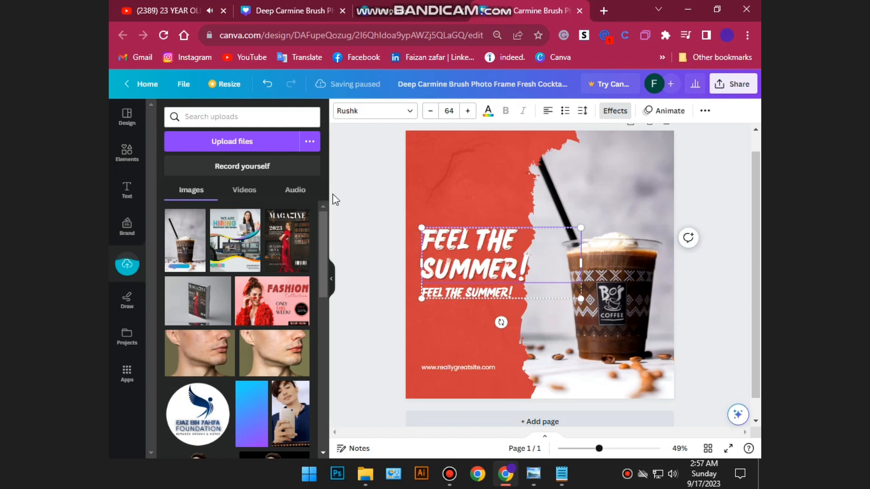
{"action": "left_click", "coordinate": [360, 222]}
Move the headline and tagline text group slightly to the left on the red background
{"action": "left_click", "coordinate": [492, 244]}
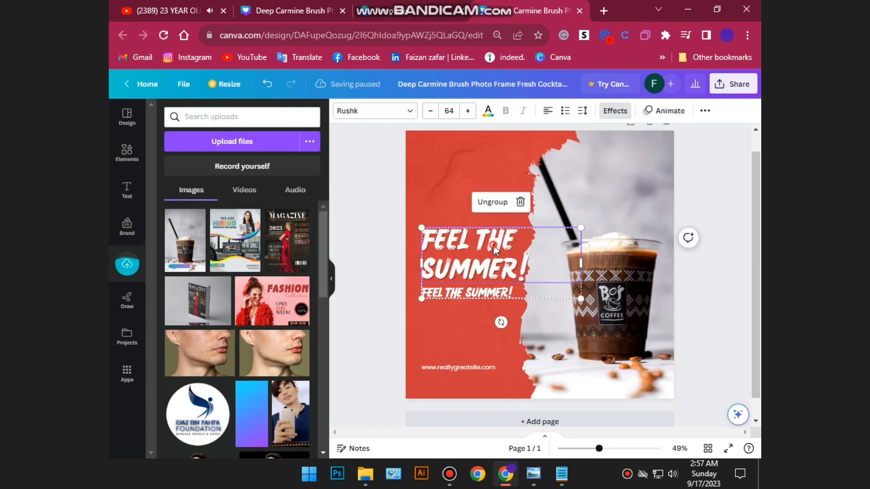
{"action": "mouse_move", "coordinate": [493, 244]}
{"action": "left_mouse_down"}
{"action": "mouse_move", "coordinate": [452, 239]}
{"action": "mouse_move", "coordinate": [486, 248]}
{"action": "left_mouse_up"}
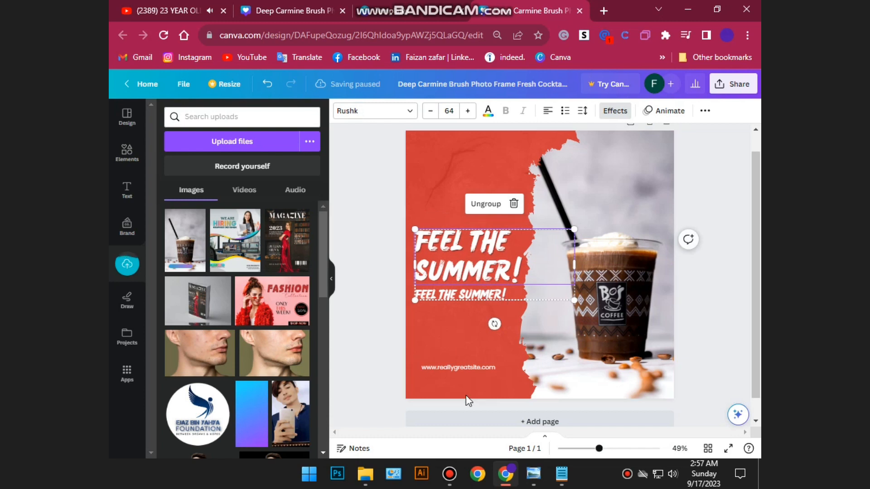
Switch to Notepad and copy the line "all summer beverages.", then return to the design
{"action": "left_click", "coordinate": [562, 473]}
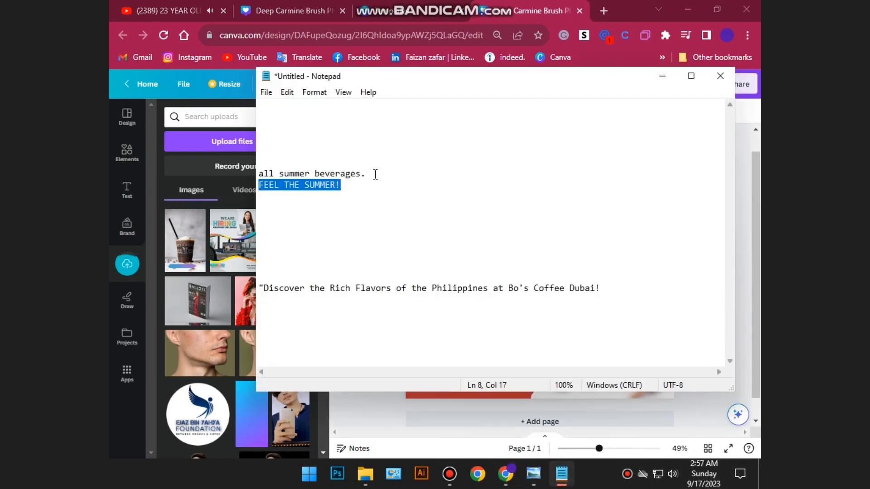
{"action": "left_click_drag", "start_coordinate": [373, 172], "coordinate": [272, 179]}
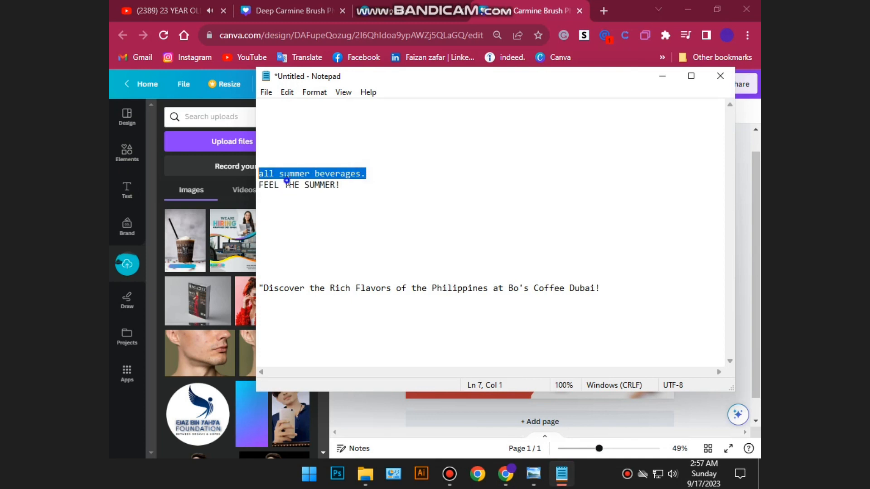
{"action": "right_click", "coordinate": [287, 181]}
{"action": "left_click", "coordinate": [330, 221]}
{"action": "left_click", "coordinate": [367, 411]}
Replace the whole two-line headline with the copied text "all summer beverages.", leaving the tagline below it as it is
{"action": "left_click", "coordinate": [468, 256]}
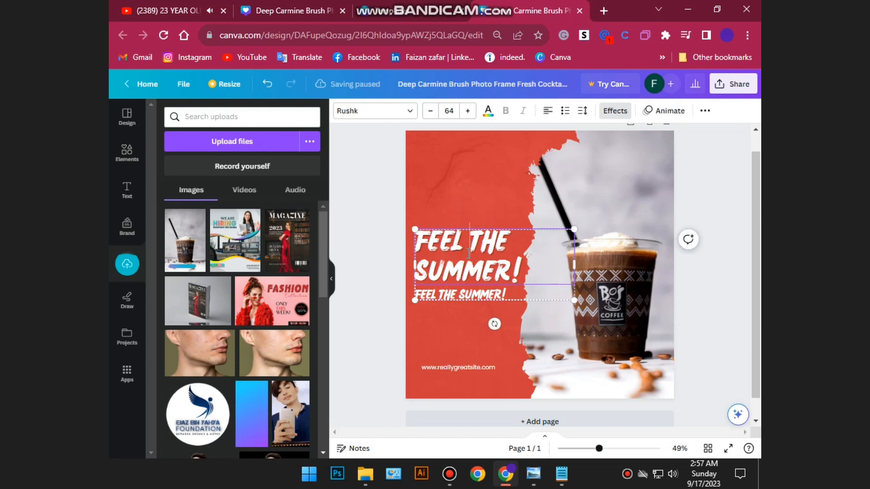
{"action": "double_click", "coordinate": [484, 267]}
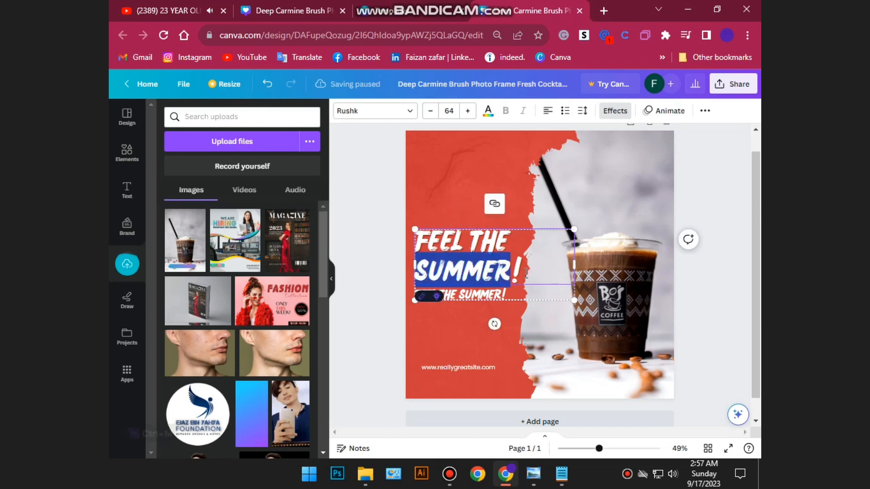
{"action": "left_click_drag", "start_coordinate": [525, 273], "coordinate": [414, 232]}
{"action": "right_click", "coordinate": [460, 272]}
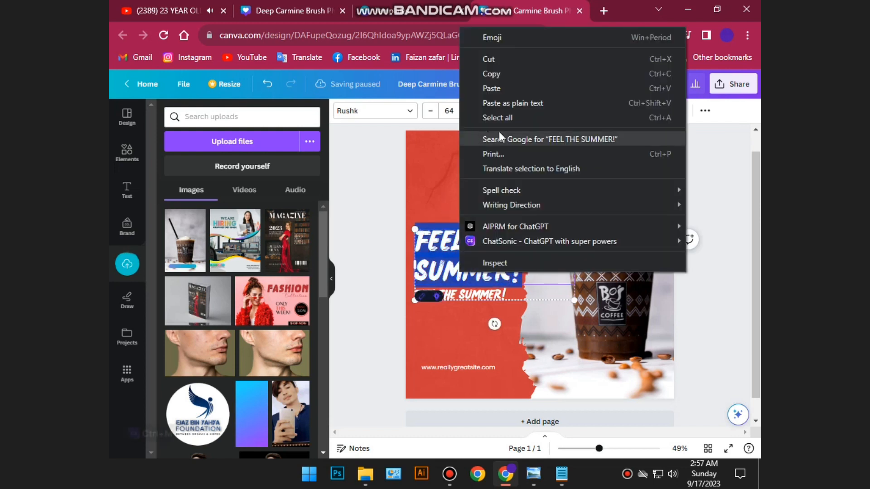
{"action": "left_click", "coordinate": [495, 88]}
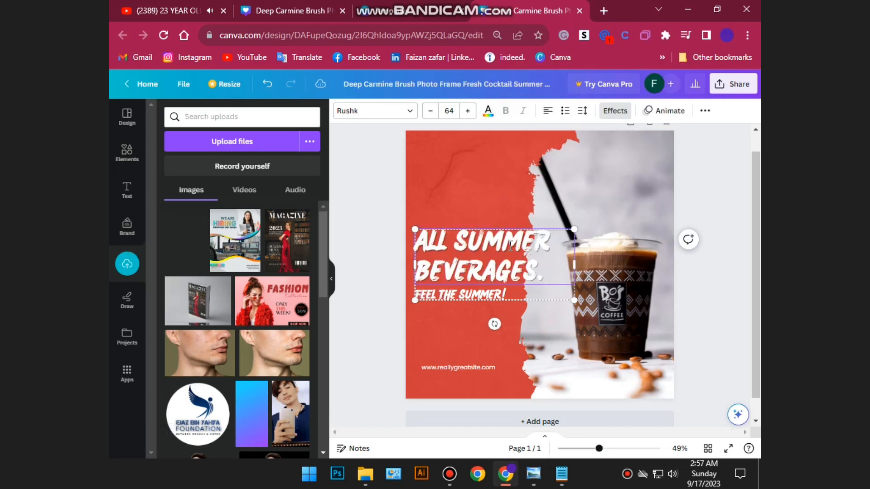
{"action": "left_click", "coordinate": [684, 291]}
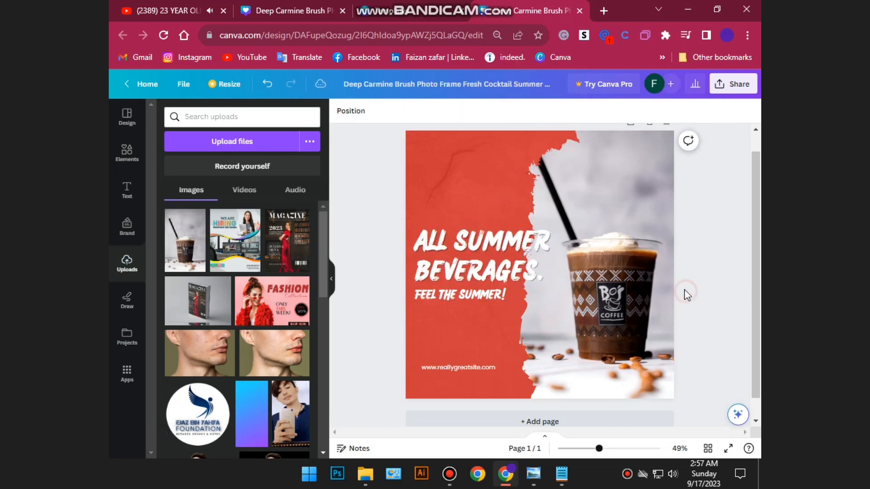
Shift the torn-edge coffee cup photo slightly to the right to give the headline more room
{"action": "left_click", "coordinate": [491, 252]}
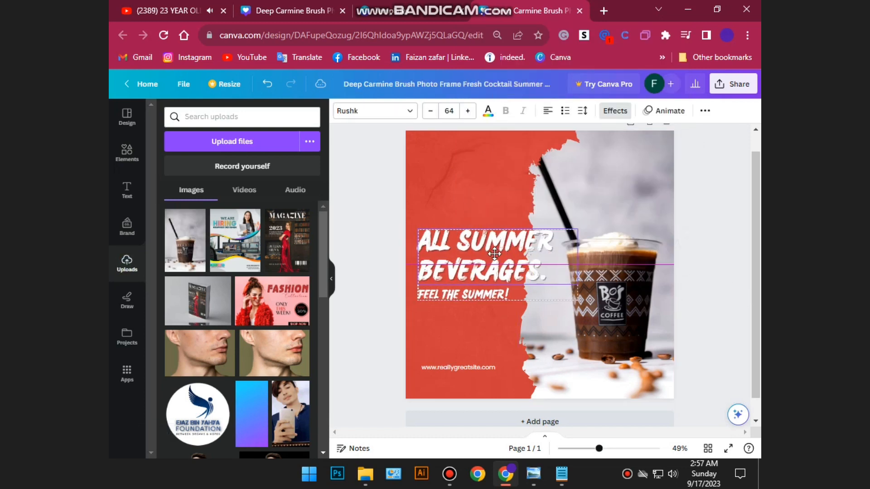
{"action": "mouse_move", "coordinate": [592, 330]}
{"action": "left_mouse_down"}
{"action": "mouse_move", "coordinate": [607, 318]}
{"action": "mouse_move", "coordinate": [596, 321]}
{"action": "left_mouse_up"}
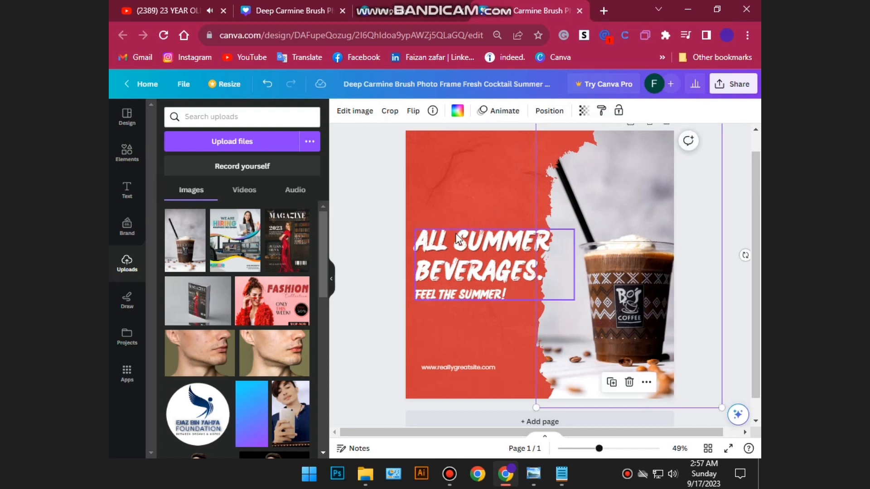
Scale down the headline and tagline group slightly, nudge it on the red background, and shift the torn-edge coffee cup photo slightly to the left
{"action": "left_click", "coordinate": [543, 294]}
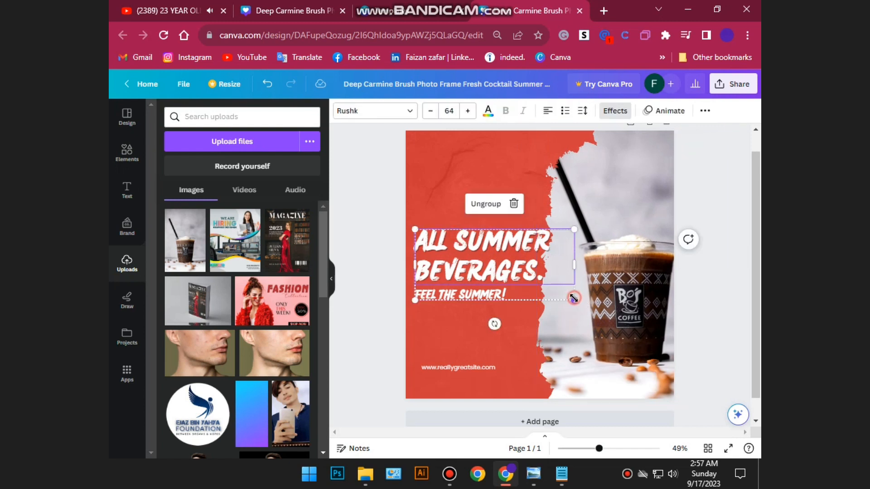
{"action": "left_click_drag", "start_coordinate": [574, 298], "coordinate": [556, 292]}
{"action": "left_click_drag", "start_coordinate": [508, 245], "coordinate": [507, 247]}
{"action": "left_click_drag", "start_coordinate": [597, 291], "coordinate": [583, 291]}
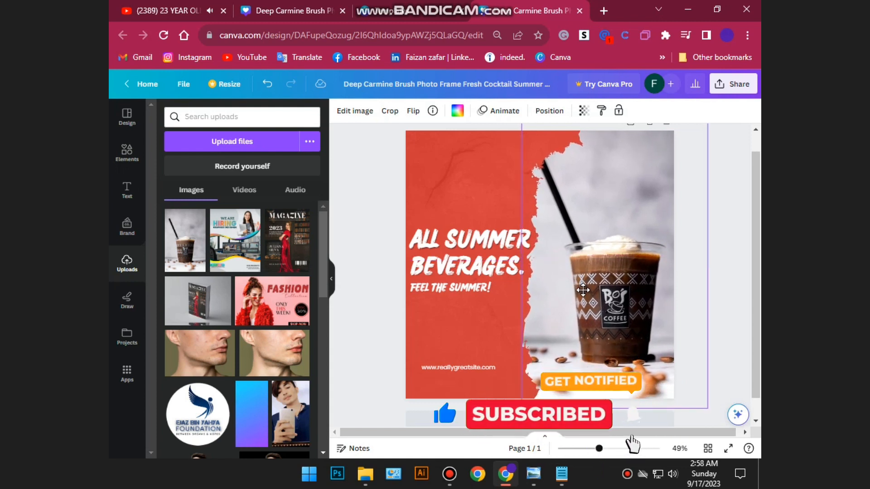
{"action": "left_click", "coordinate": [387, 311]}
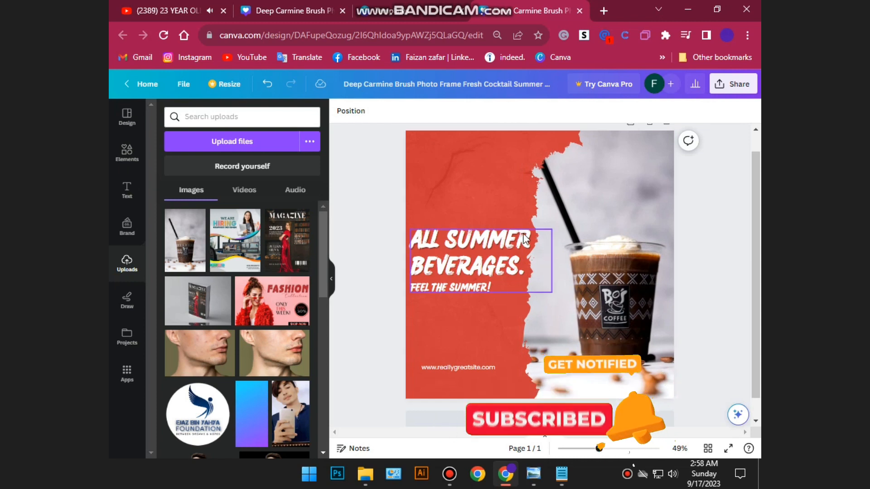
Review the prepared text lines in Notepad, then compare them with the tagline and website text in the design
{"action": "left_click", "coordinate": [562, 474]}
{"action": "left_click_drag", "start_coordinate": [355, 188], "coordinate": [205, 162]}
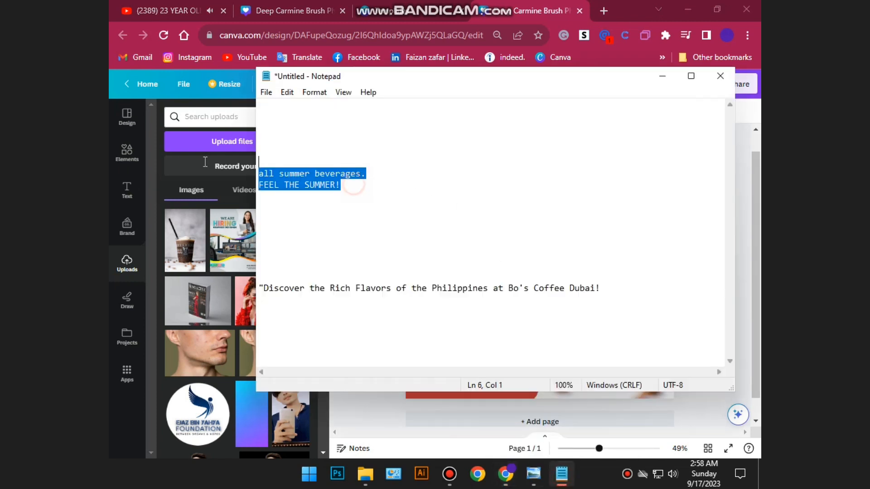
{"action": "left_click", "coordinate": [349, 209]}
{"action": "left_click", "coordinate": [384, 402]}
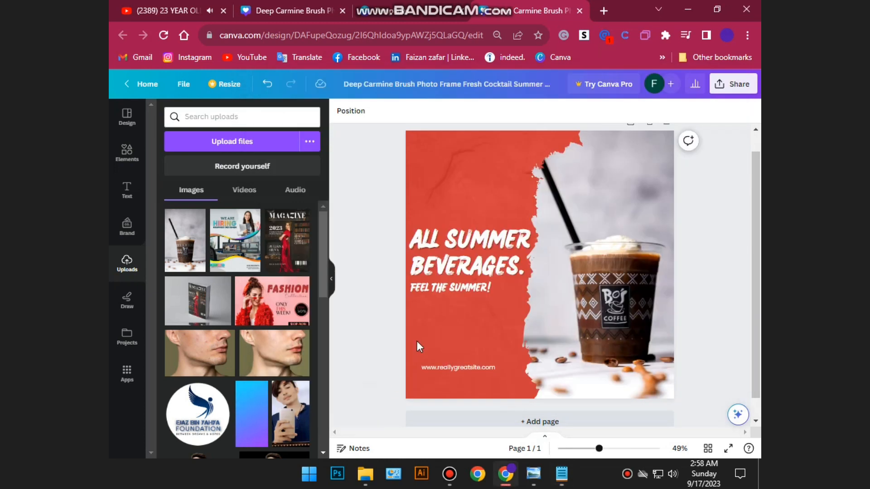
{"action": "left_click", "coordinate": [466, 289]}
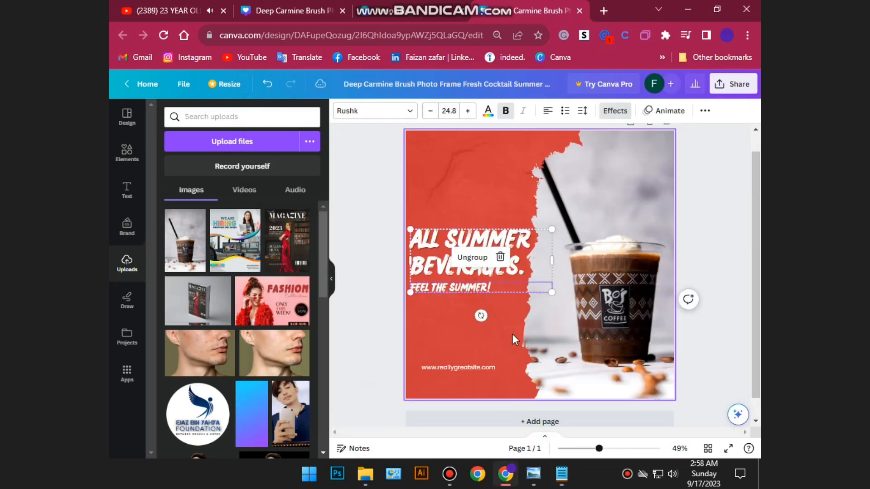
{"action": "left_click", "coordinate": [357, 341]}
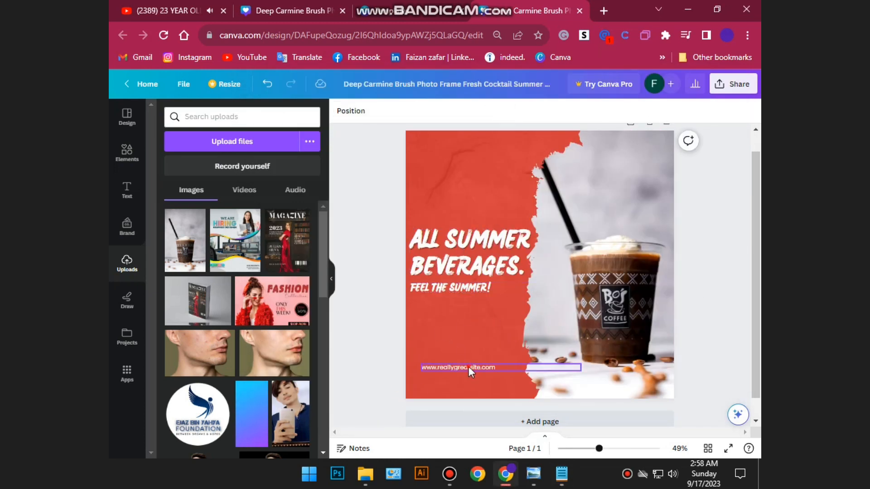
{"action": "left_click", "coordinate": [471, 368]}
{"action": "left_click", "coordinate": [335, 356]}
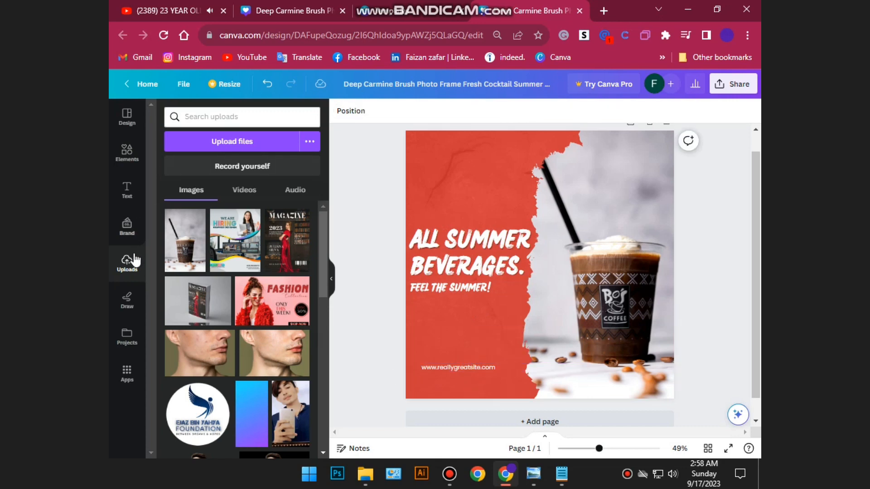
{"action": "left_click", "coordinate": [127, 190]}
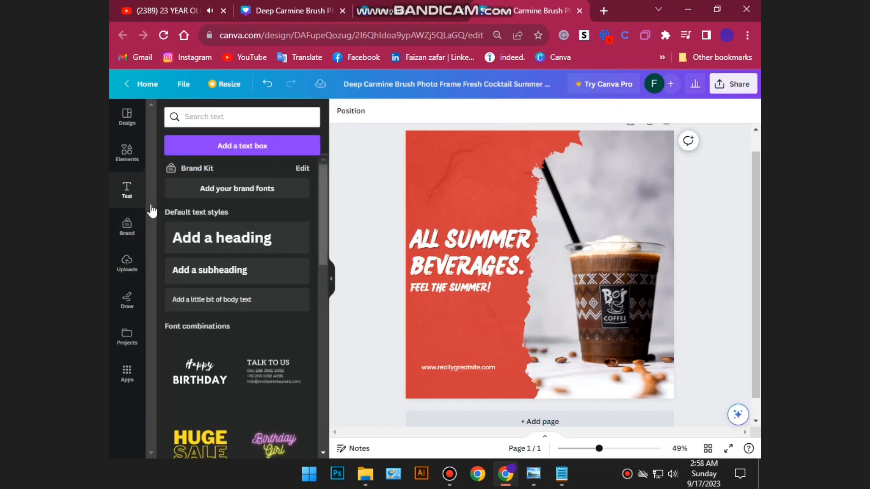
{"action": "scroll", "coordinate": [219, 297], "scroll_direction": "down", "scroll_amount": 5}
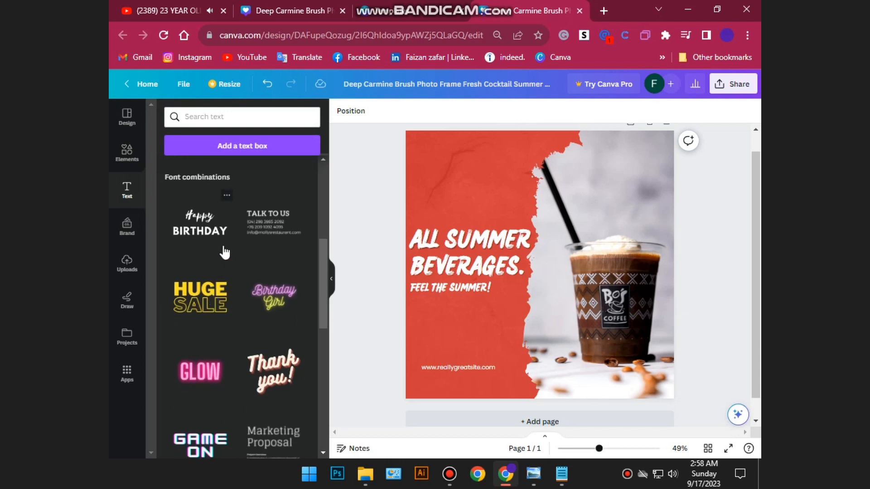
{"action": "left_click", "coordinate": [274, 223]}
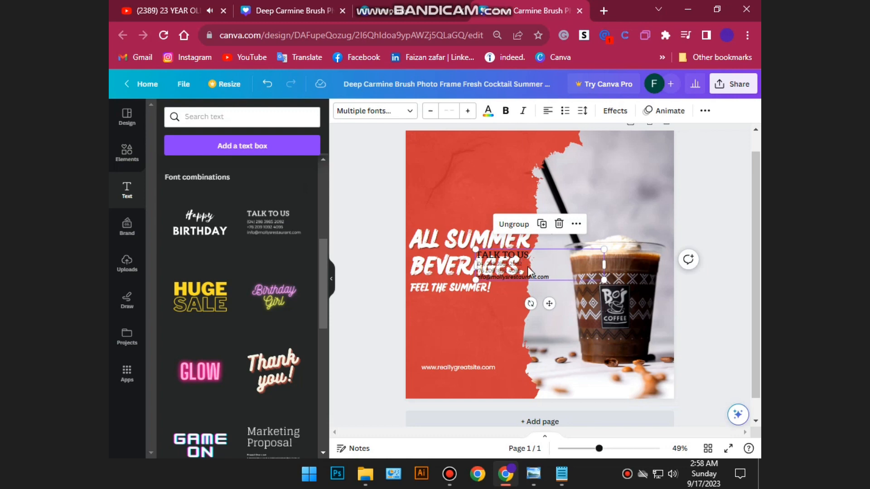
{"action": "scroll", "coordinate": [532, 263], "scroll_direction": "up", "scroll_amount": 5}
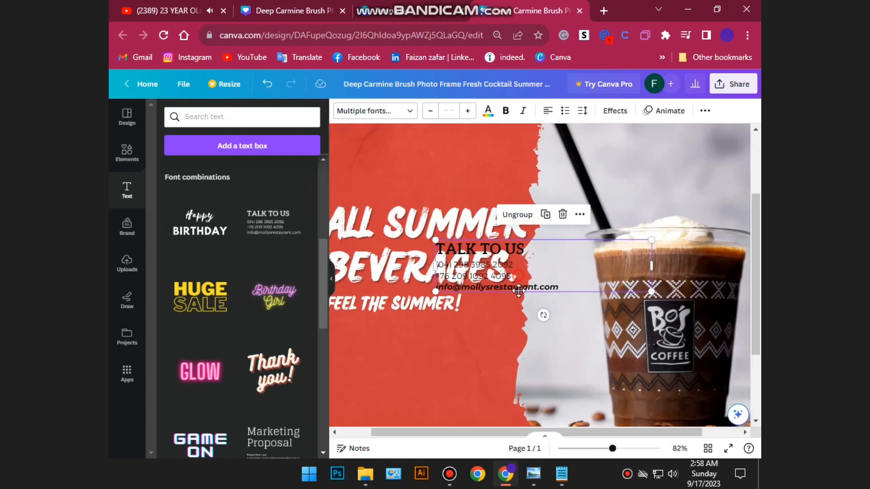
{"action": "left_click_drag", "start_coordinate": [518, 290], "coordinate": [488, 361]}
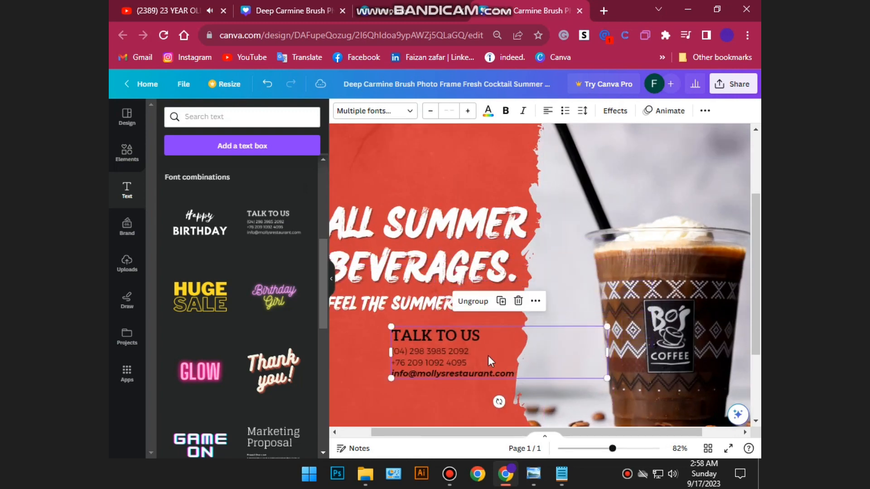
{"action": "key", "text": "Delete"}
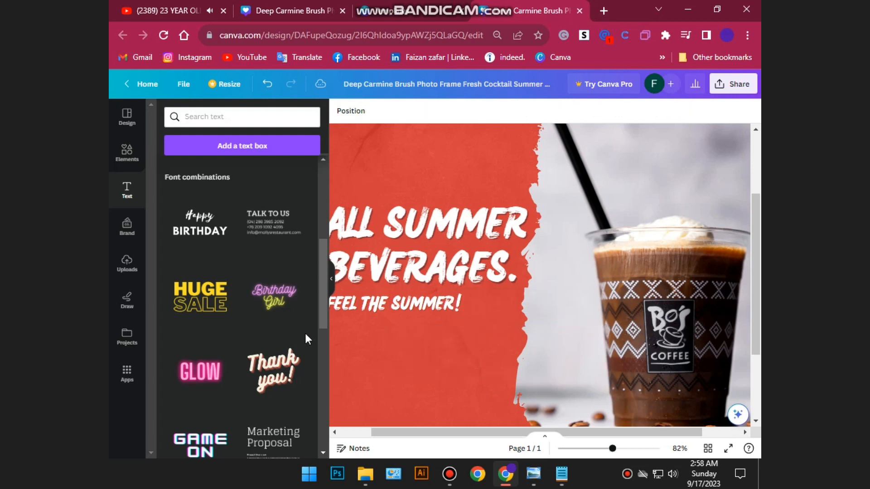
Add the "Marketing Proposal" font combination to the design and move it over the red background toward the headline's lower edge
{"action": "scroll", "coordinate": [269, 388], "scroll_direction": "down", "scroll_amount": 3}
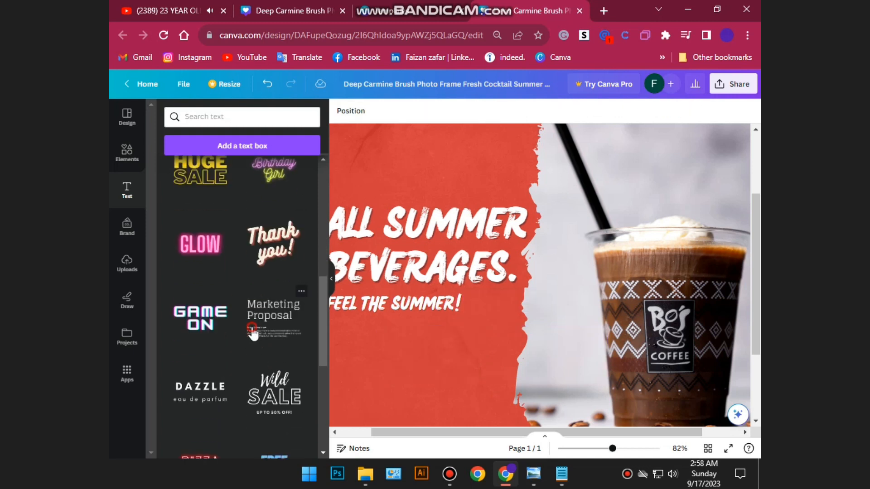
{"action": "left_click_drag", "start_coordinate": [569, 333], "coordinate": [566, 335]}
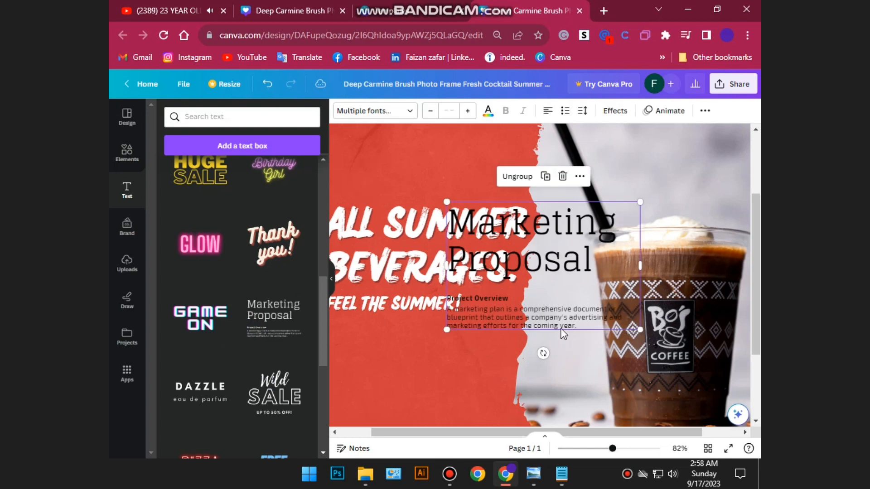
{"action": "left_click_drag", "start_coordinate": [511, 295], "coordinate": [438, 354]}
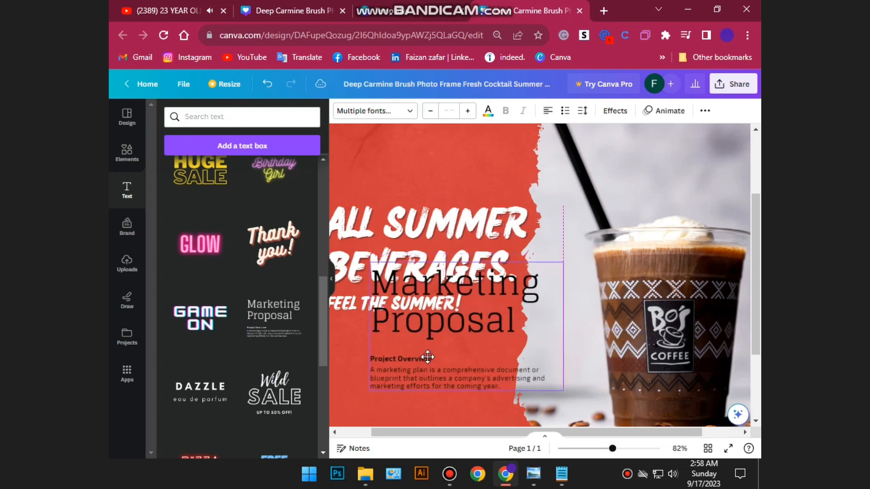
Clear the "Marketing Proposal" heading and the "Project Overview" subheading, keeping only the paragraph text of the group
{"action": "left_click", "coordinate": [482, 325]}
{"action": "double_click", "coordinate": [482, 324]}
{"action": "key", "text": "BackSpace"}
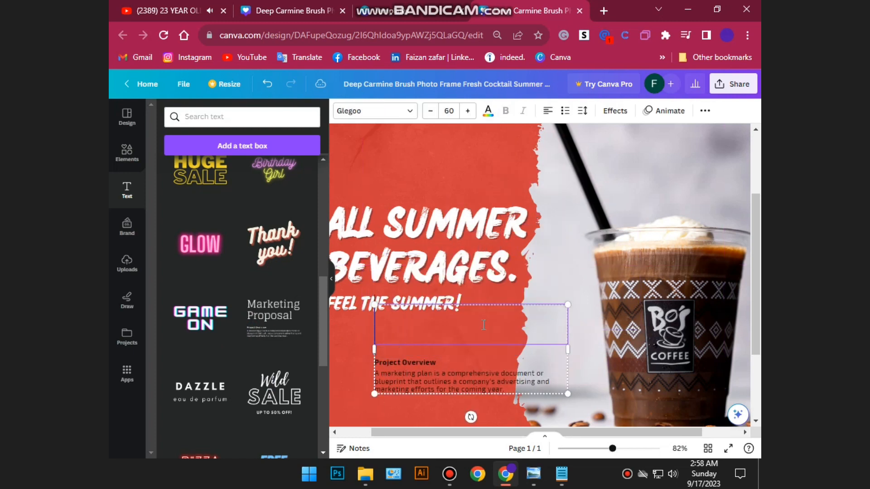
{"action": "double_click", "coordinate": [423, 362]}
{"action": "key", "text": "BackSpace"}
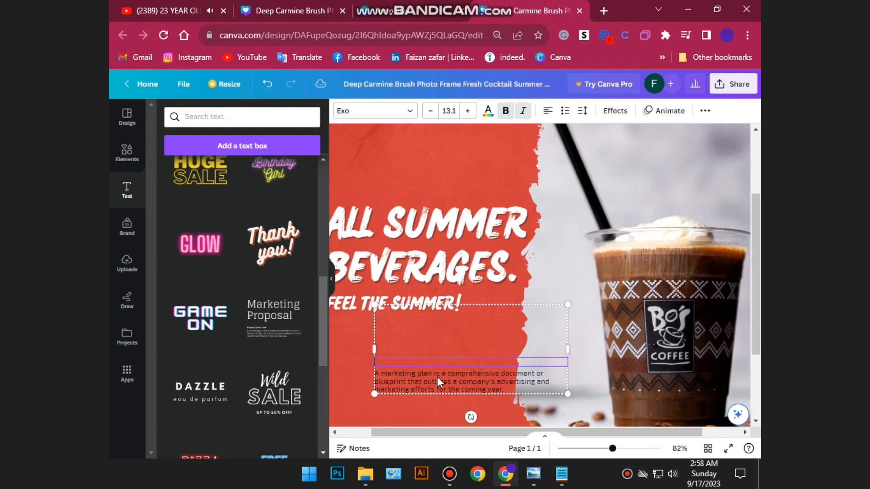
Switch to Notepad and copy the line "Discover the Rich Flavors of the Philippines at Bo's Coffee Dubai!", then return to the design
{"action": "triple_click", "coordinate": [437, 376]}
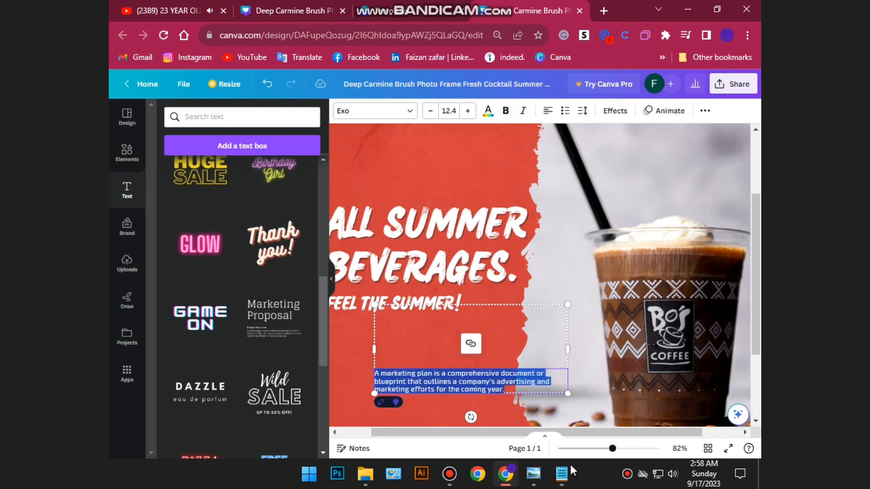
{"action": "left_click", "coordinate": [561, 473]}
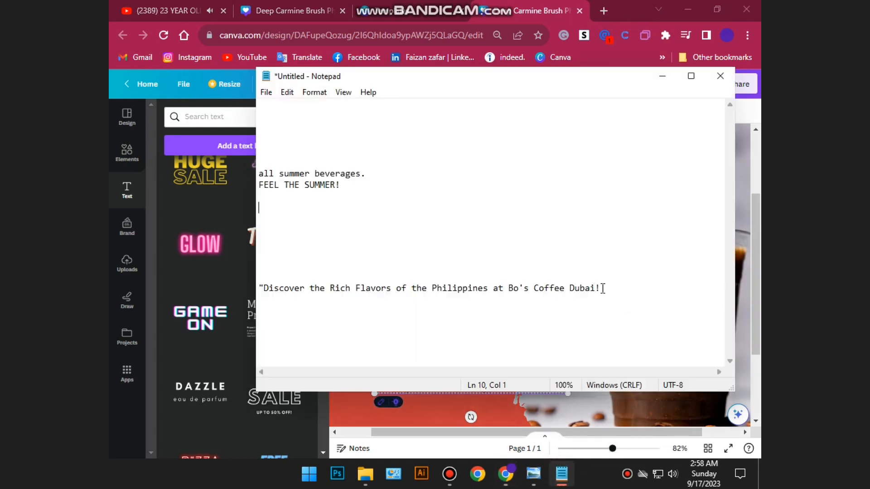
{"action": "left_click_drag", "start_coordinate": [602, 288], "coordinate": [311, 288]}
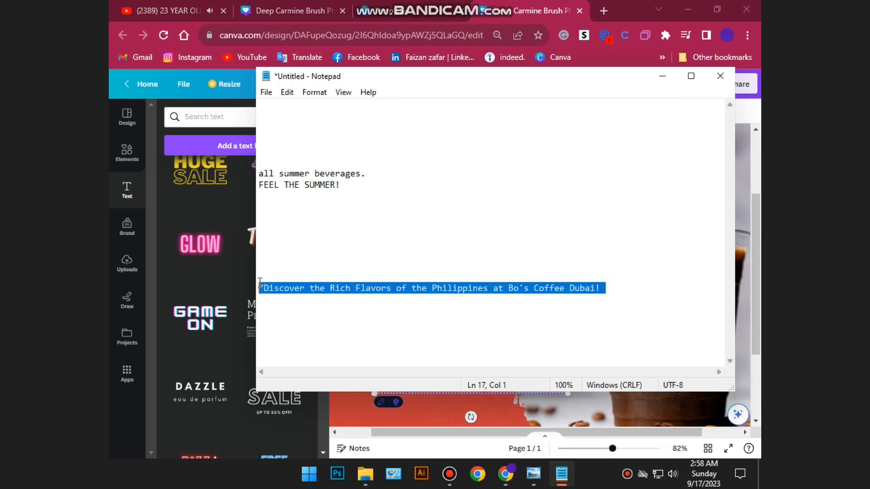
{"action": "right_click", "coordinate": [283, 291]}
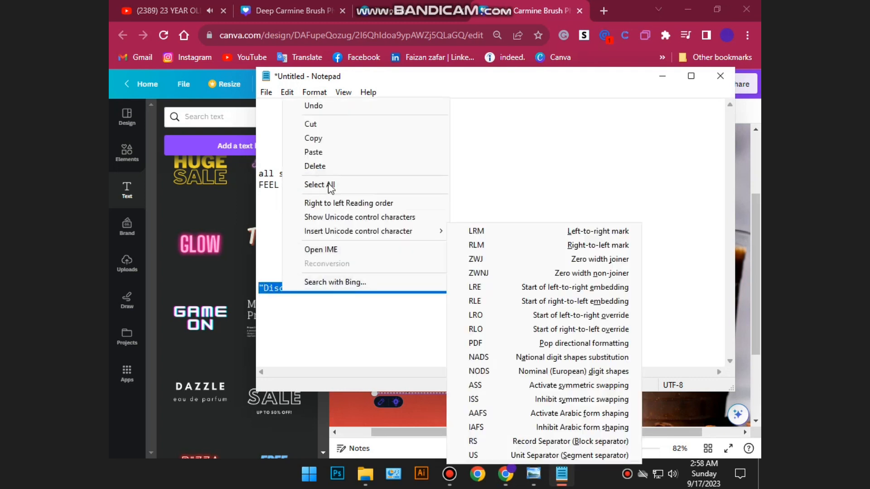
{"action": "left_click", "coordinate": [314, 138]}
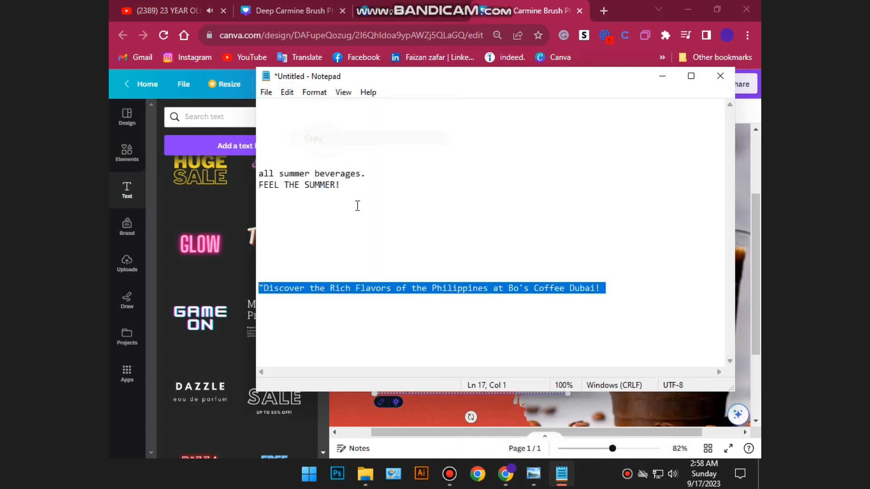
{"action": "left_click", "coordinate": [376, 405]}
Replace the marketing plan paragraph with the copied line "Discover the Rich Flavors of the Philippines at Bo's Coffee Dubai!"
{"action": "left_click", "coordinate": [428, 397]}
{"action": "double_click", "coordinate": [431, 379]}
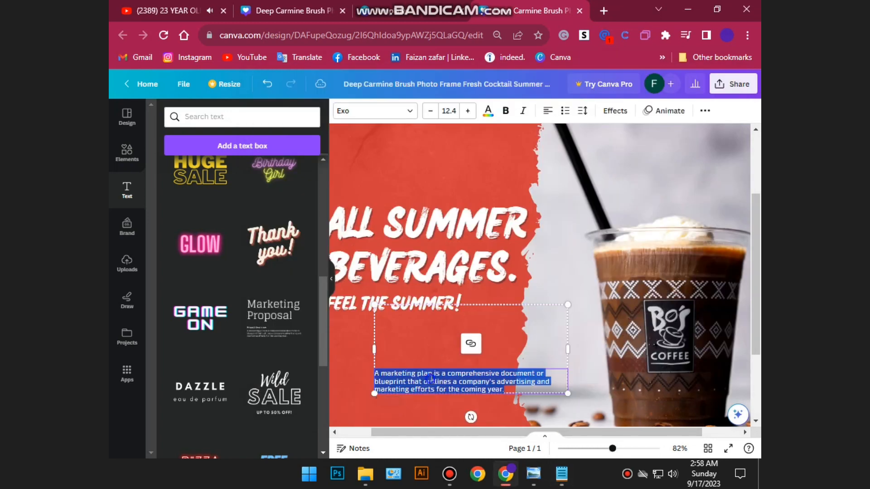
{"action": "right_click", "coordinate": [430, 379]}
{"action": "left_click", "coordinate": [467, 196]}
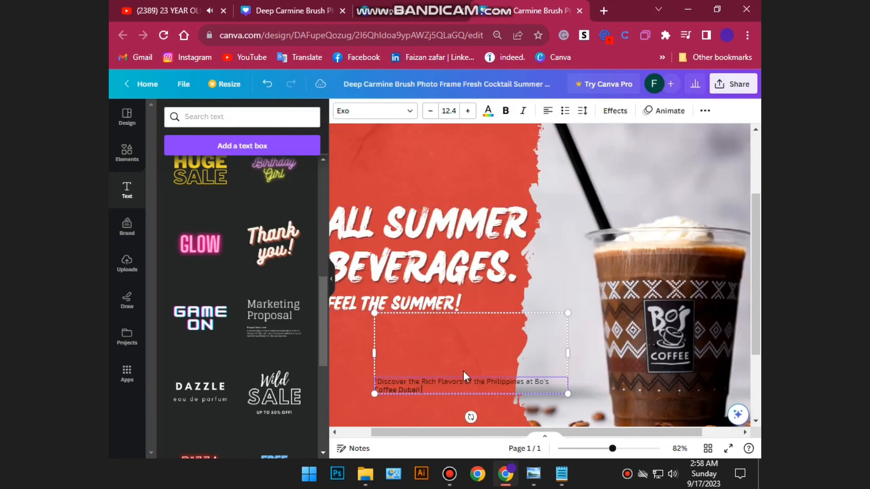
Change the colour of the whole "Discover the Rich Flavors" paragraph to white and deselect it
{"action": "left_click", "coordinate": [487, 110]}
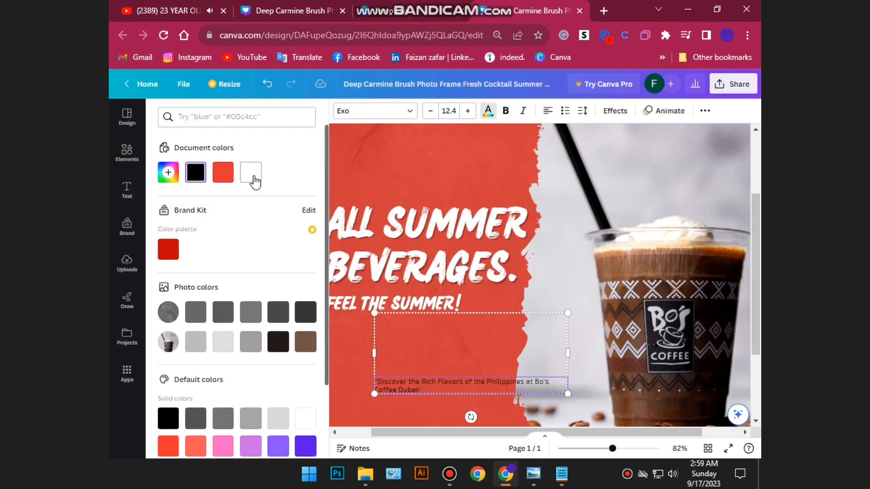
{"action": "left_click", "coordinate": [260, 180]}
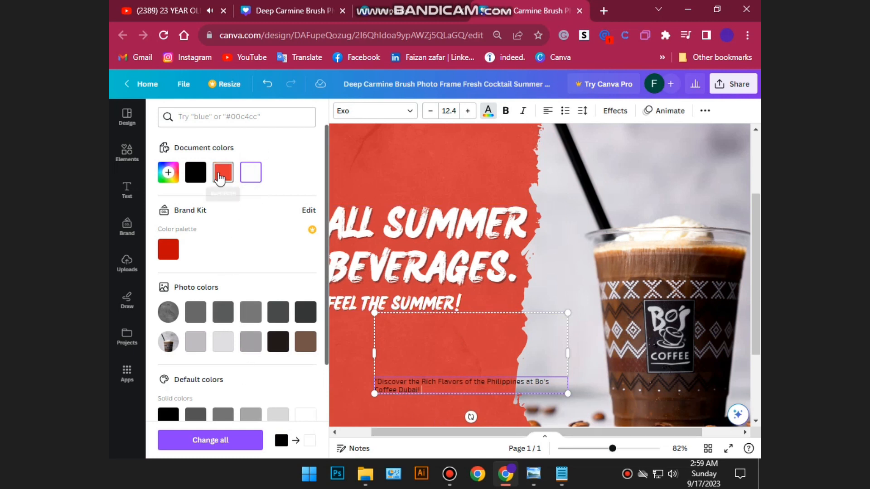
{"action": "left_click", "coordinate": [250, 173]}
{"action": "scroll", "coordinate": [252, 317], "scroll_direction": "down", "scroll_amount": 3}
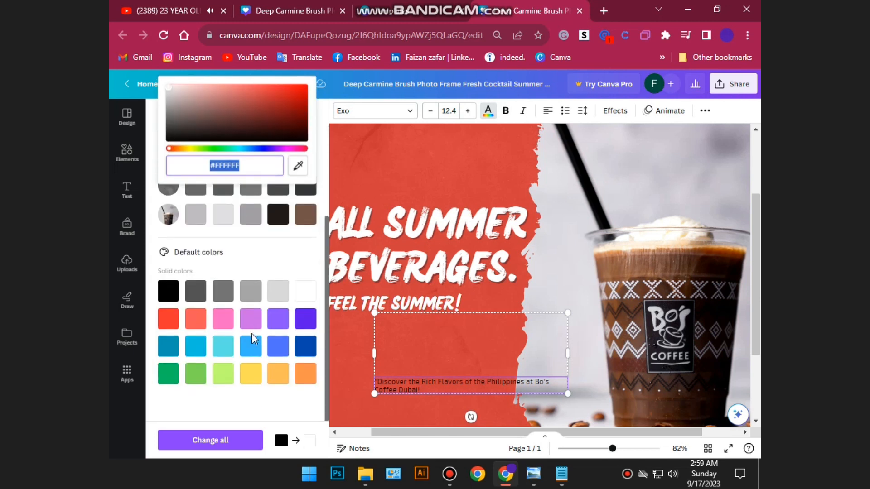
{"action": "left_click", "coordinate": [302, 300]}
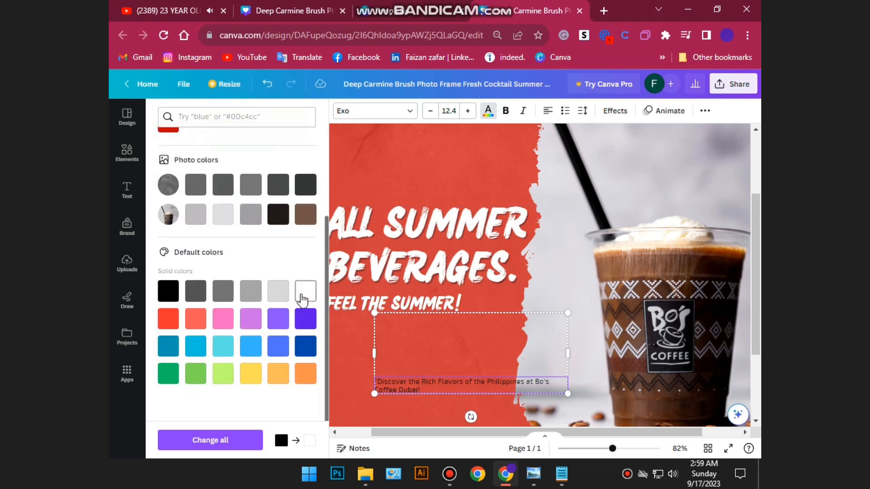
{"action": "double_click", "coordinate": [413, 388]}
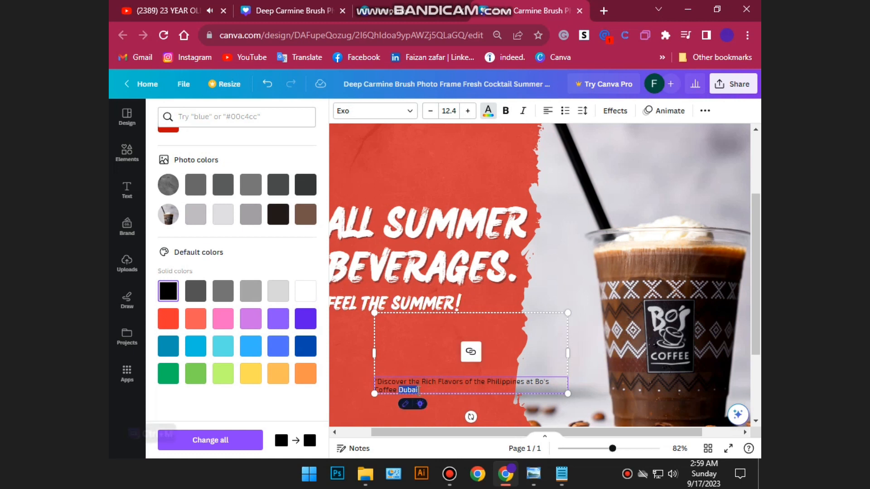
{"action": "key", "text": "ctrl+a"}
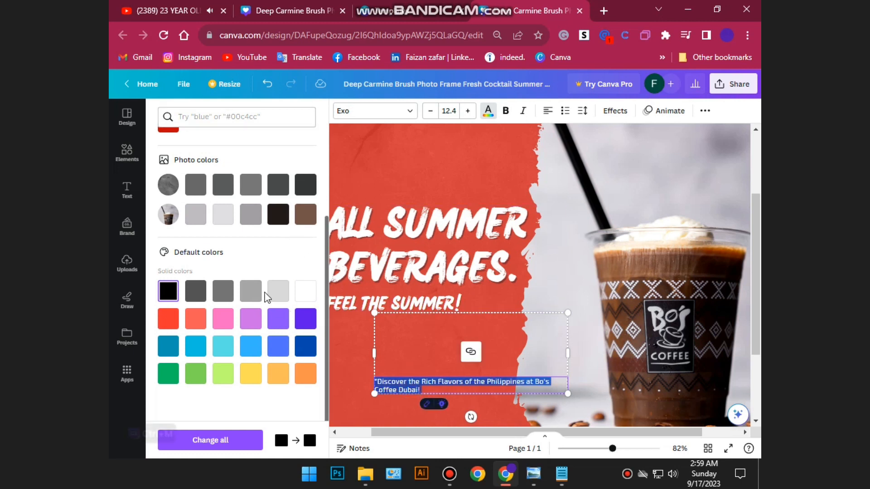
{"action": "left_click", "coordinate": [299, 296]}
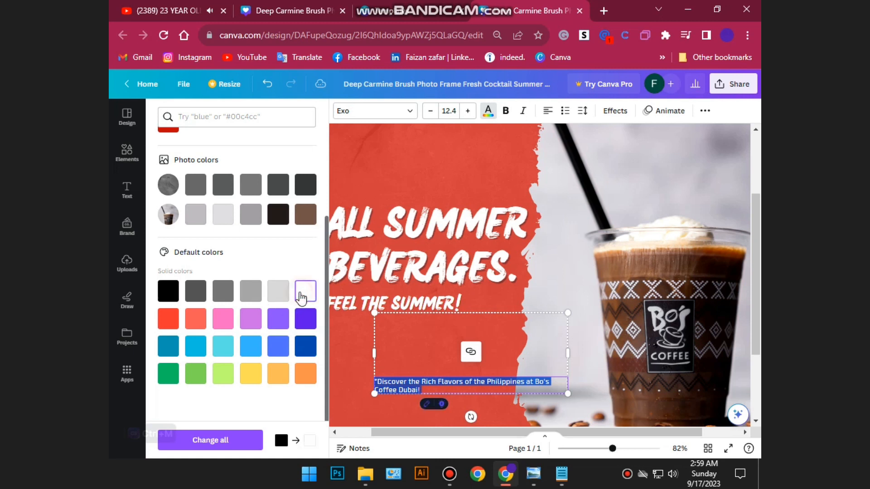
{"action": "left_click", "coordinate": [404, 392]}
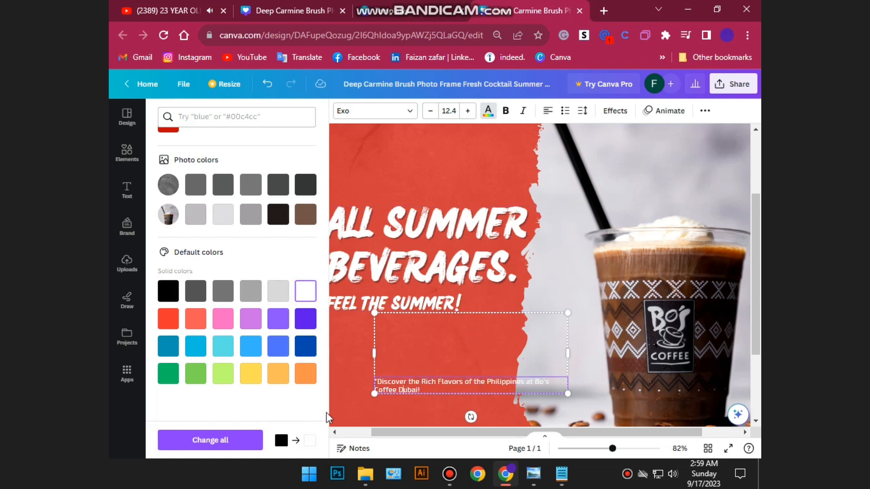
{"action": "left_click", "coordinate": [365, 400]}
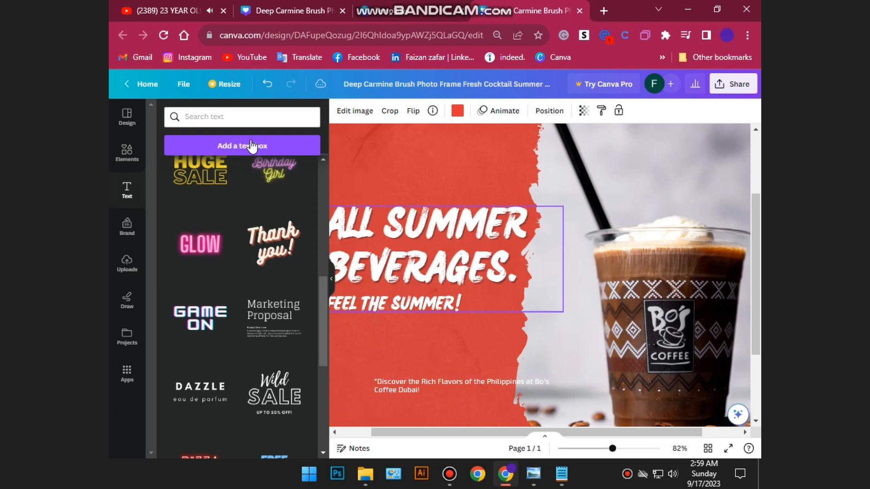
Move the "Discover the Rich Flavors" paragraph group directly below the "FEEL THE SUMMER!" line and deselect it
{"action": "left_click", "coordinate": [437, 387]}
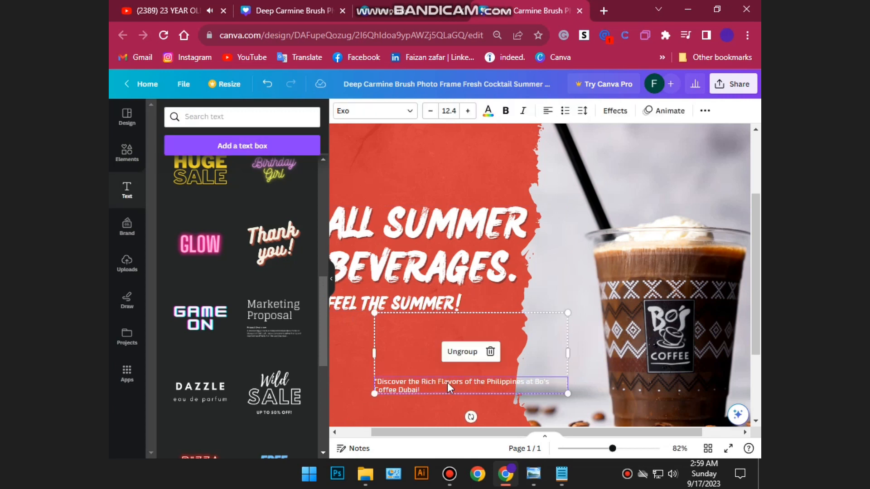
{"action": "left_click_drag", "start_coordinate": [447, 383], "coordinate": [403, 319]}
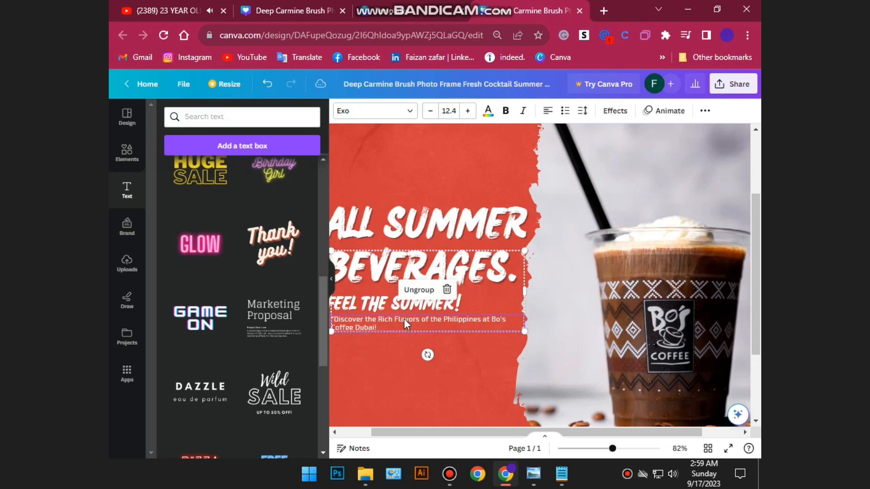
{"action": "scroll", "coordinate": [411, 325], "scroll_direction": "down", "scroll_amount": 3}
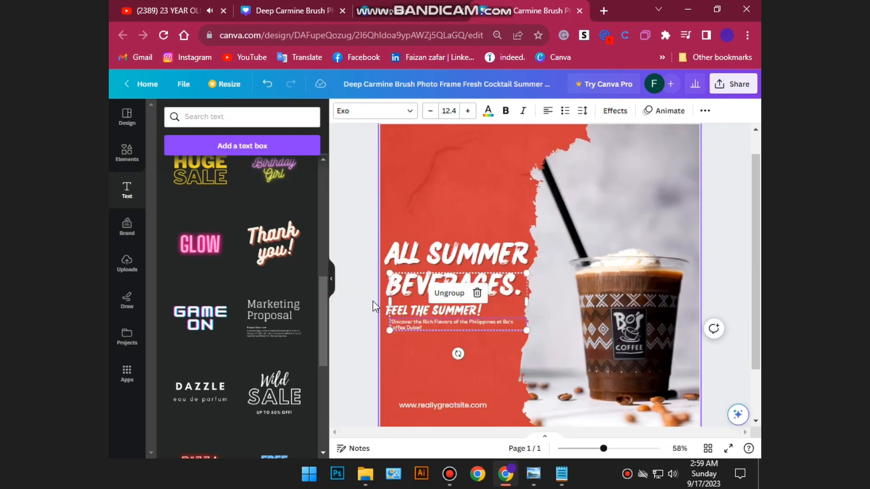
{"action": "left_click", "coordinate": [351, 311]}
{"action": "left_click", "coordinate": [403, 331]}
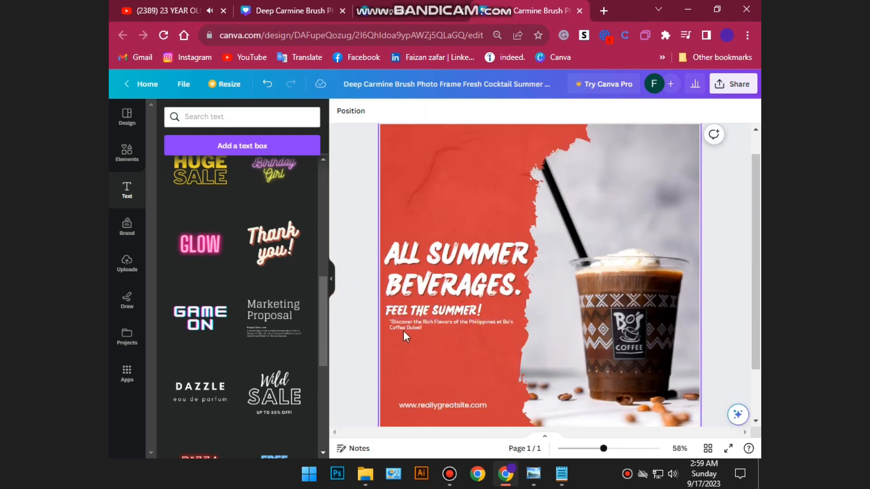
Shift the "Discover the Rich Flavors" paragraph slightly left so it lines up with the headline's left edge, and deselect it
{"action": "scroll", "coordinate": [404, 330], "scroll_direction": "up", "scroll_amount": 5}
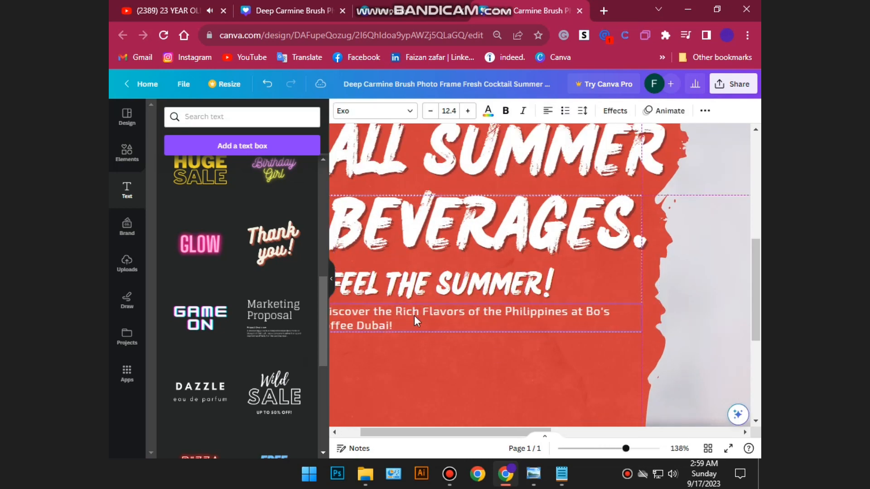
{"action": "scroll", "coordinate": [411, 359], "scroll_direction": "down", "scroll_amount": 5}
{"action": "scroll", "coordinate": [398, 316], "scroll_direction": "up", "scroll_amount": 5}
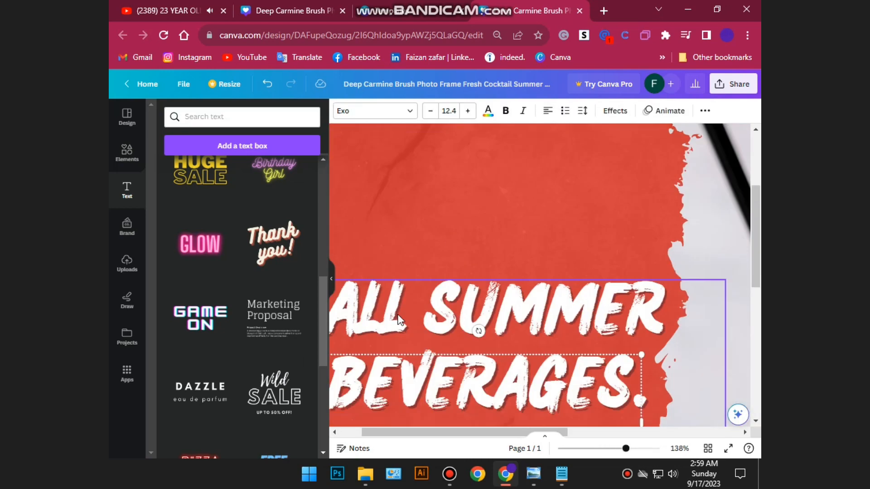
{"action": "left_click_drag", "start_coordinate": [435, 432], "coordinate": [419, 429]}
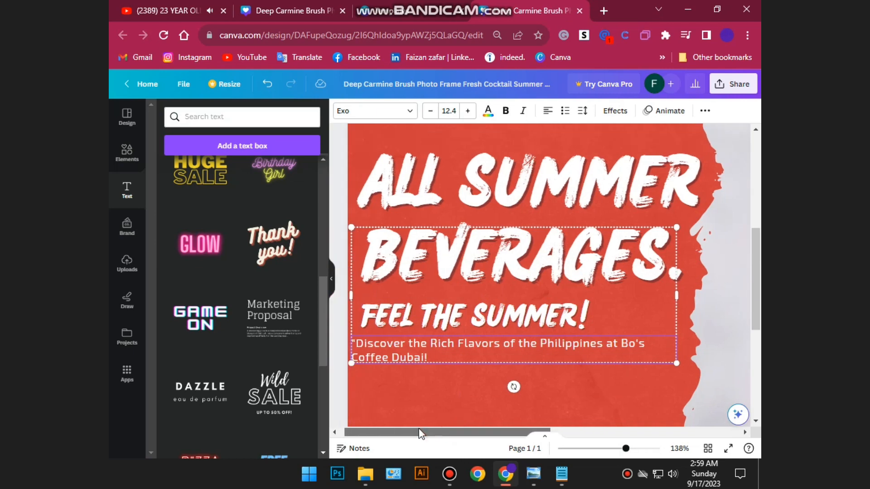
{"action": "left_click", "coordinate": [464, 344]}
{"action": "scroll", "coordinate": [430, 380], "scroll_direction": "down", "scroll_amount": 5}
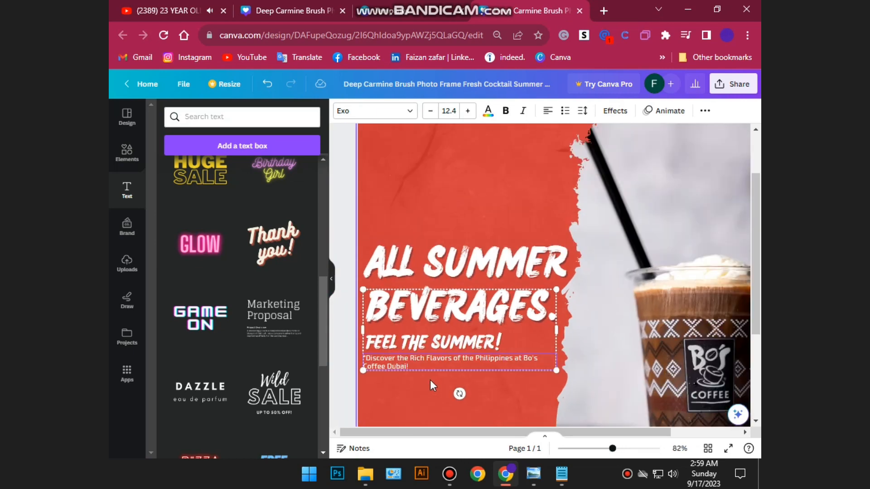
{"action": "left_click", "coordinate": [337, 204]}
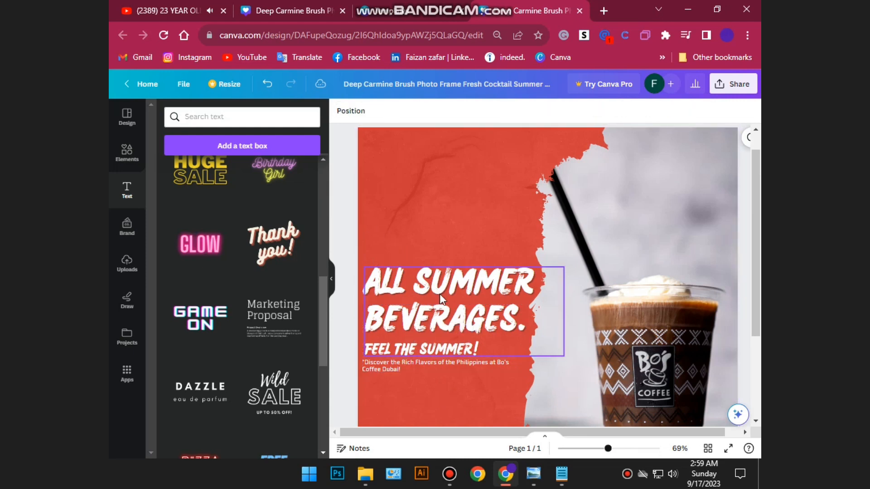
Recolour the red torn-paper background to the dark grey photo colour #5a5a5c
{"action": "scroll", "coordinate": [450, 313], "scroll_direction": "down", "scroll_amount": 3}
{"action": "left_click", "coordinate": [431, 190]}
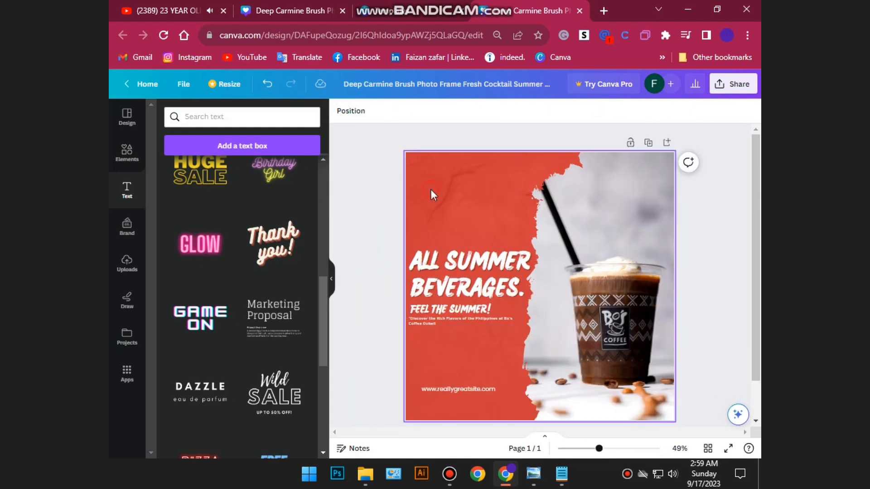
{"action": "left_click", "coordinate": [458, 109]}
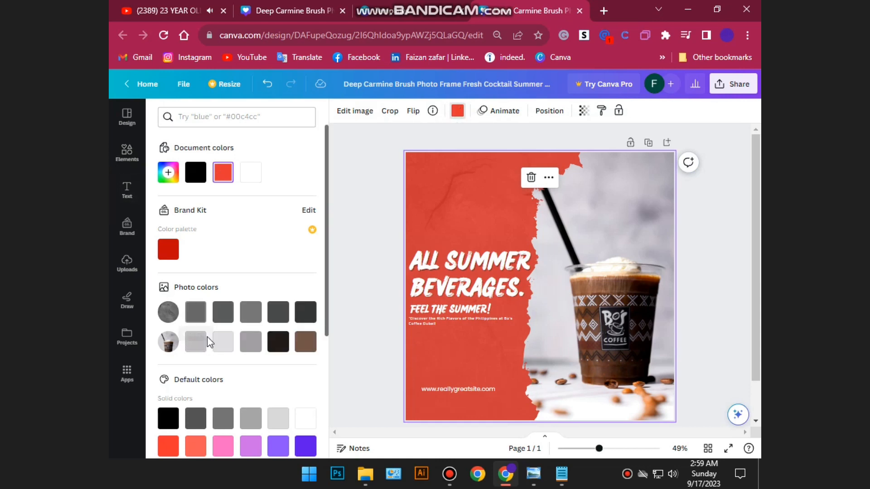
{"action": "key", "text": "ctrl+plus"}
{"action": "key", "text": "ctrl+plus"}
{"action": "key", "text": "ctrl+plus"}
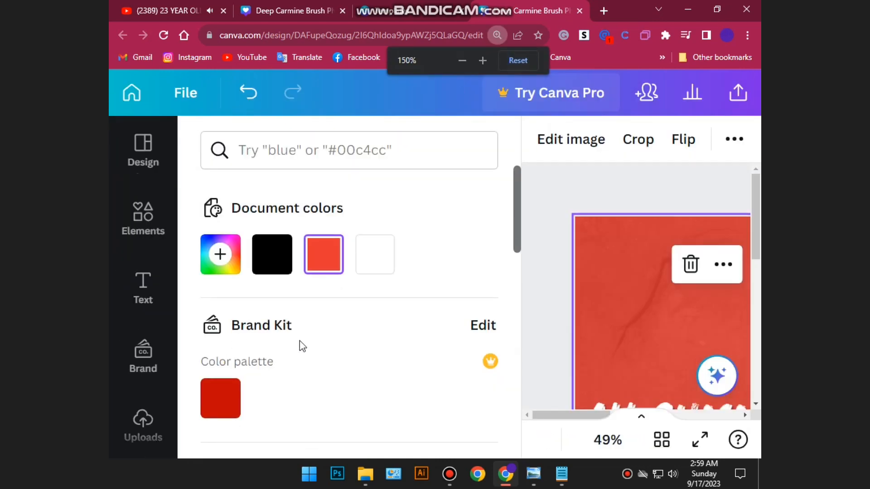
{"action": "scroll", "coordinate": [300, 340], "scroll_direction": "down", "scroll_amount": 8}
{"action": "scroll", "coordinate": [300, 339], "scroll_direction": "up", "scroll_amount": 5}
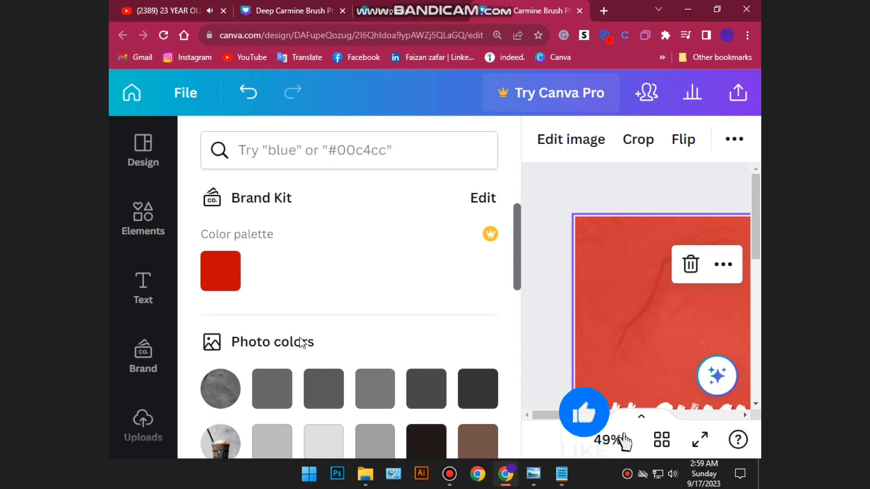
{"action": "scroll", "coordinate": [299, 343], "scroll_direction": "down", "scroll_amount": 3}
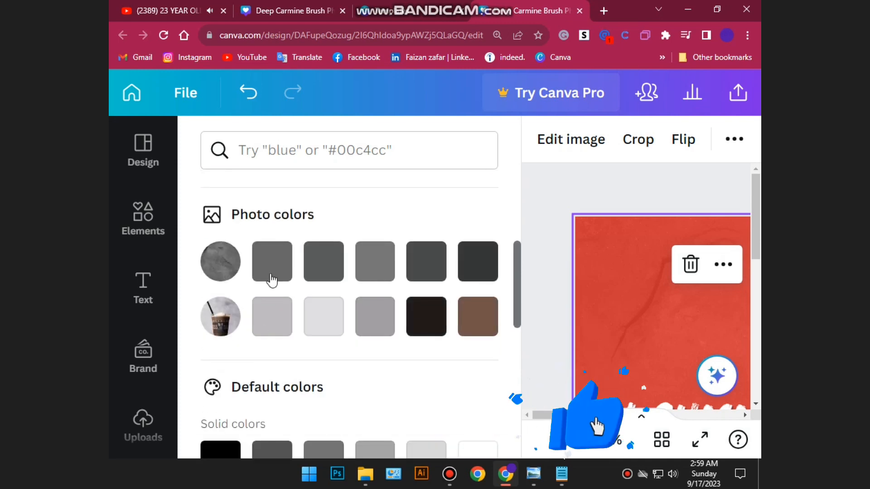
{"action": "left_click", "coordinate": [226, 263]}
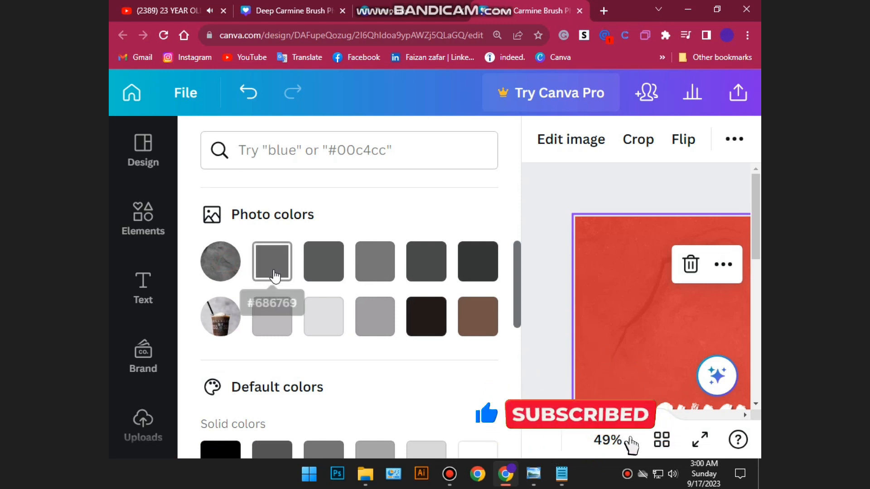
{"action": "left_click", "coordinate": [274, 275]}
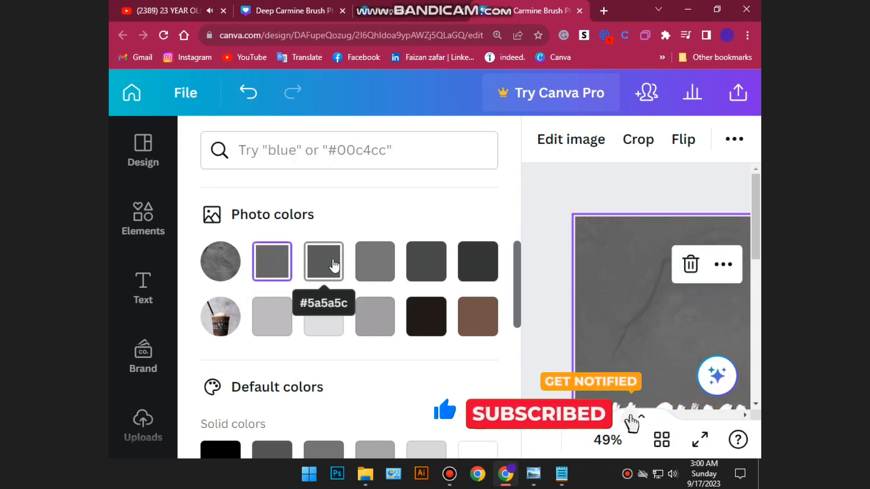
{"action": "left_click", "coordinate": [330, 264]}
Examine the whole post at different zoom levels to judge the dark grey background against the coffee photo and white text
{"action": "key", "text": "ctrl+plus"}
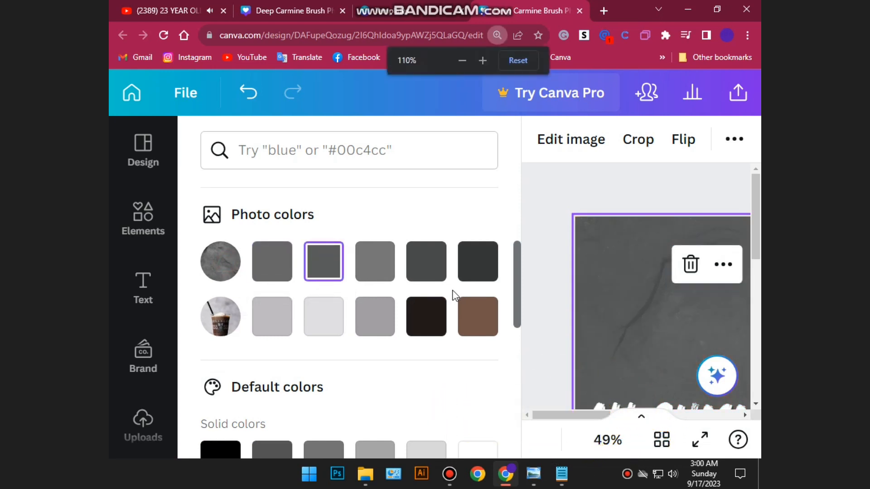
{"action": "key", "text": "ctrl+minus"}
{"action": "key", "text": "ctrl+minus"}
{"action": "key", "text": "ctrl+minus"}
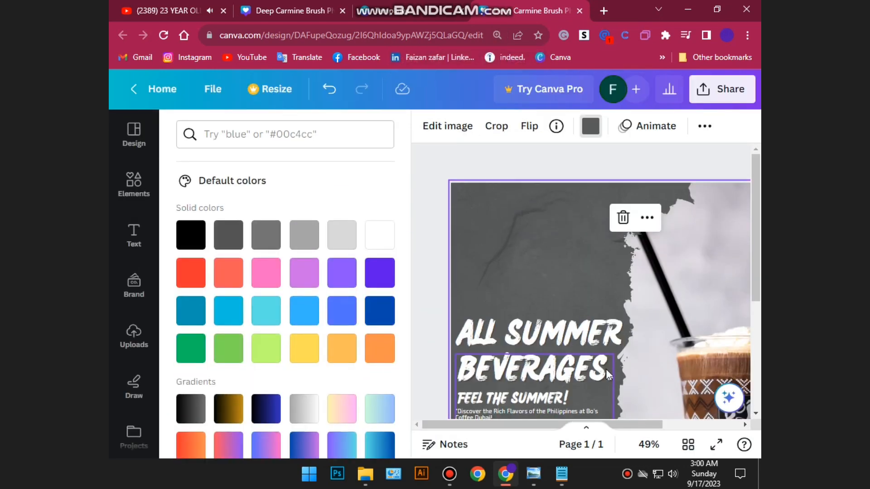
{"action": "scroll", "coordinate": [578, 317], "scroll_direction": "down", "scroll_amount": 4, "text": "ctrl"}
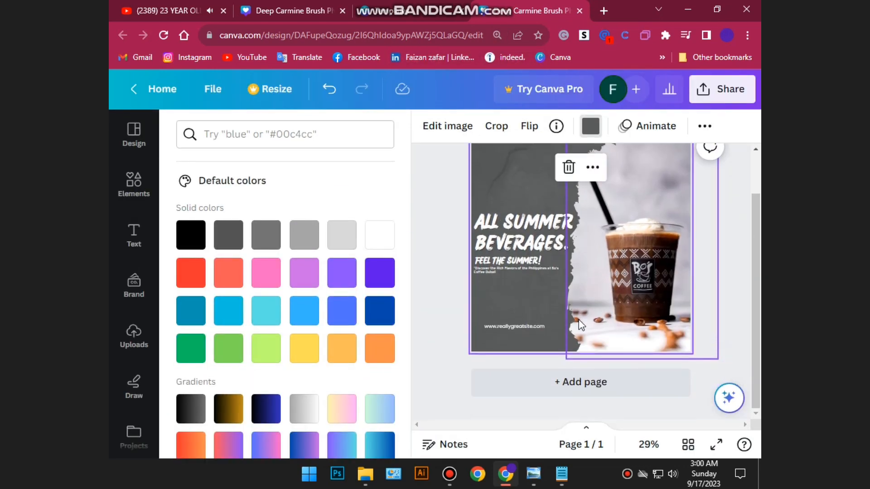
{"action": "scroll", "coordinate": [578, 320], "scroll_direction": "up", "scroll_amount": 2}
{"action": "scroll", "coordinate": [597, 315], "scroll_direction": "down", "scroll_amount": 2, "text": "ctrl"}
{"action": "scroll", "coordinate": [490, 311], "scroll_direction": "up", "scroll_amount": 3, "text": "ctrl"}
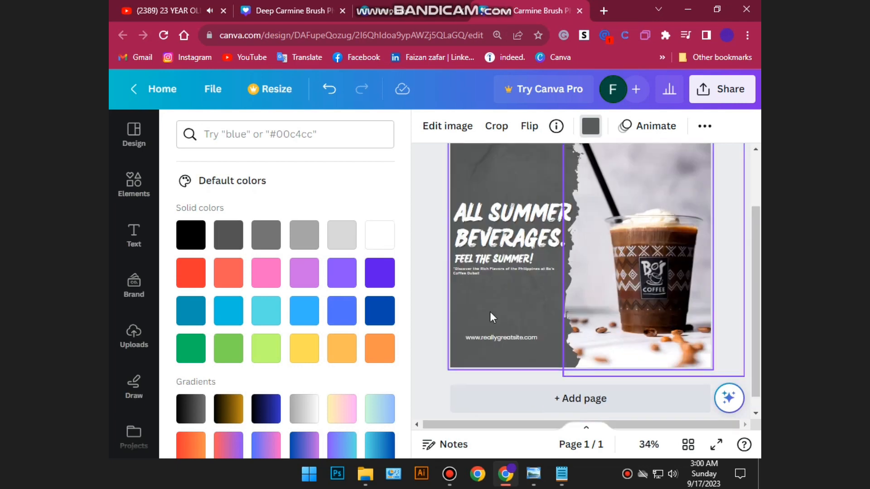
{"action": "scroll", "coordinate": [340, 334], "scroll_direction": "up", "scroll_amount": 1, "text": "ctrl"}
{"action": "scroll", "coordinate": [341, 333], "scroll_direction": "down", "scroll_amount": 1, "text": "ctrl"}
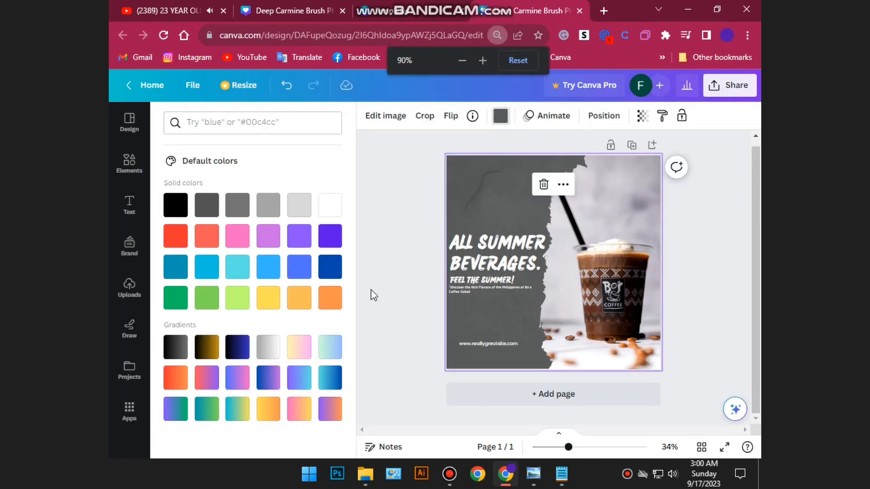
{"action": "scroll", "coordinate": [592, 254], "scroll_direction": "up", "scroll_amount": 2, "text": "ctrl"}
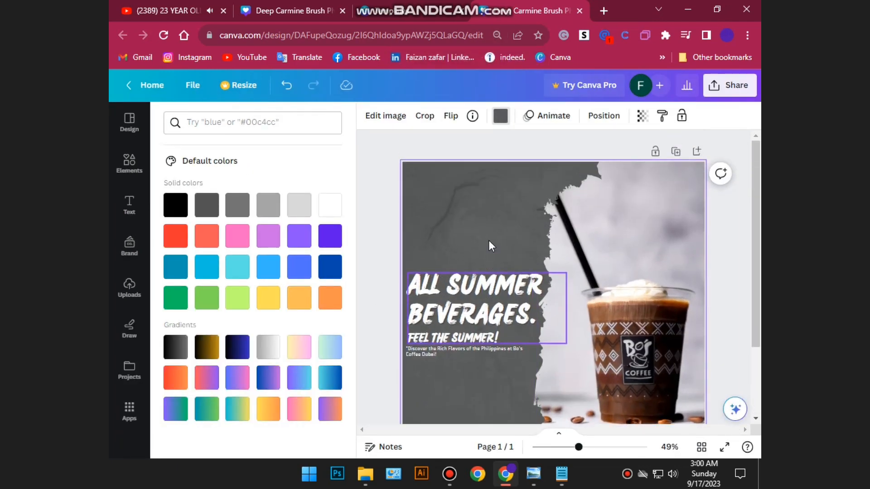
Undo the last background colour change to compare the two greys, and redo it
{"action": "left_click", "coordinate": [286, 85]}
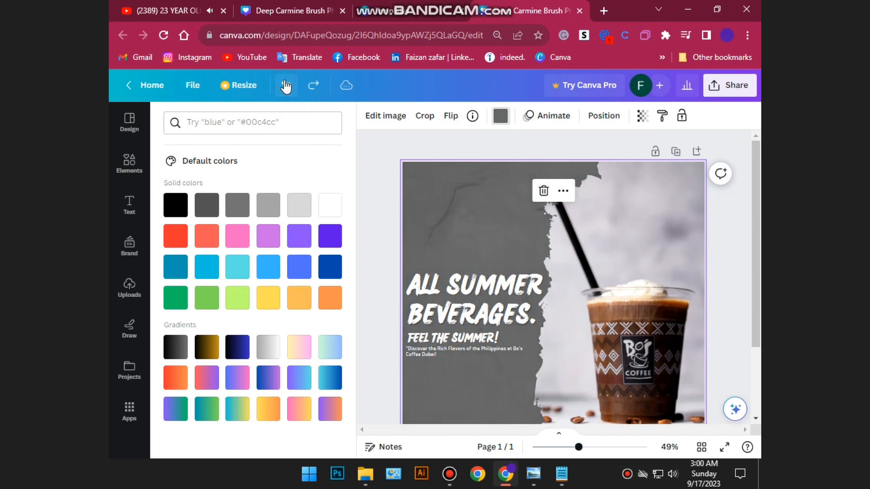
{"action": "left_click", "coordinate": [313, 85]}
{"action": "scroll", "coordinate": [518, 216], "scroll_direction": "down", "scroll_amount": 2, "text": "ctrl"}
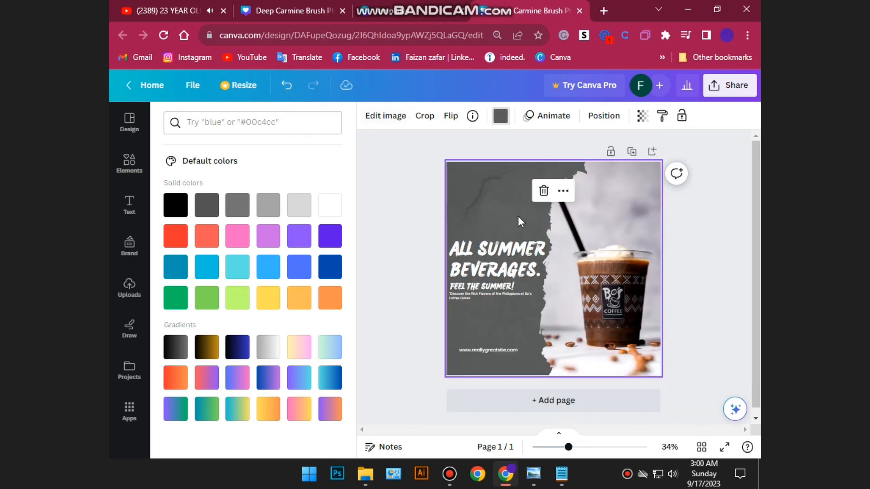
{"action": "scroll", "coordinate": [511, 320], "scroll_direction": "up", "scroll_amount": 4, "text": "ctrl"}
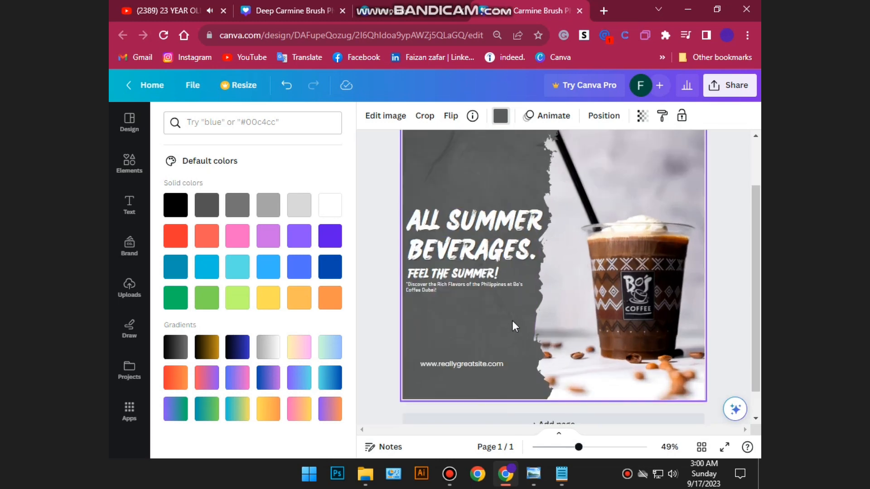
Nudge the "Discover the Rich Flavors" paragraph slightly down and right to align it under "FEEL THE SUMMER!", and deselect it
{"action": "left_click", "coordinate": [442, 297]}
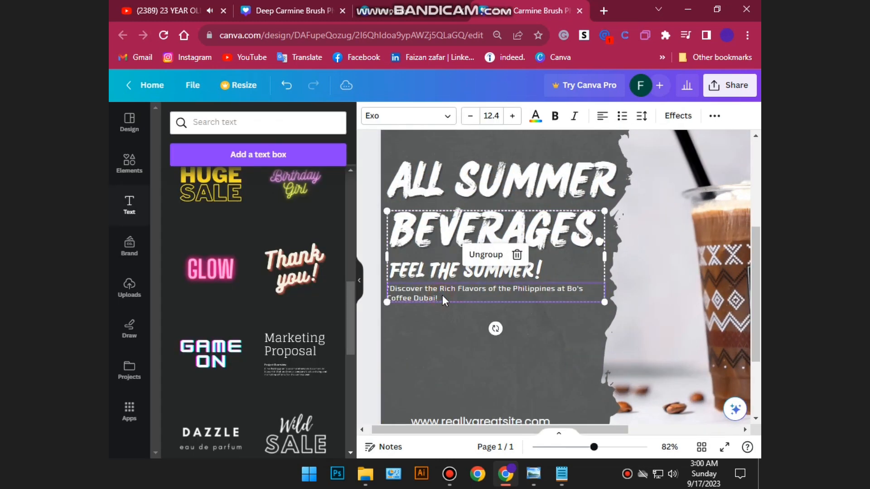
{"action": "left_click_drag", "start_coordinate": [447, 295], "coordinate": [449, 299]}
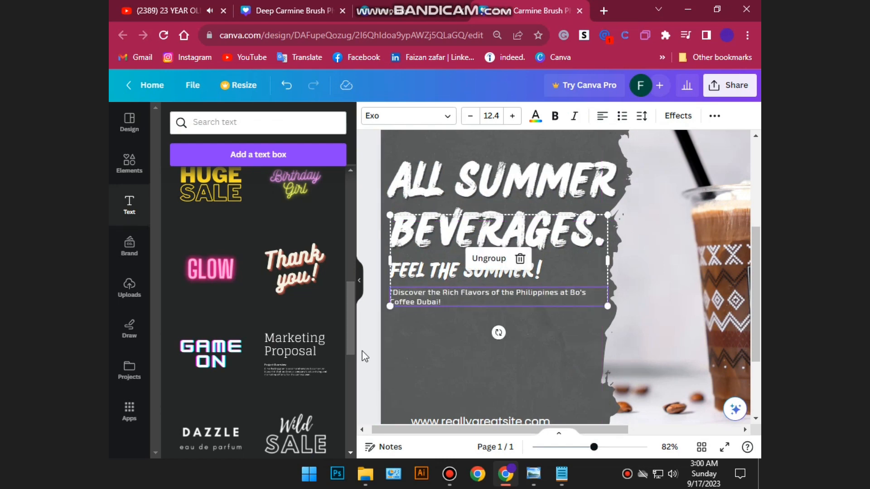
{"action": "left_click", "coordinate": [365, 356]}
{"action": "scroll", "coordinate": [467, 343], "scroll_direction": "down", "scroll_amount": 3}
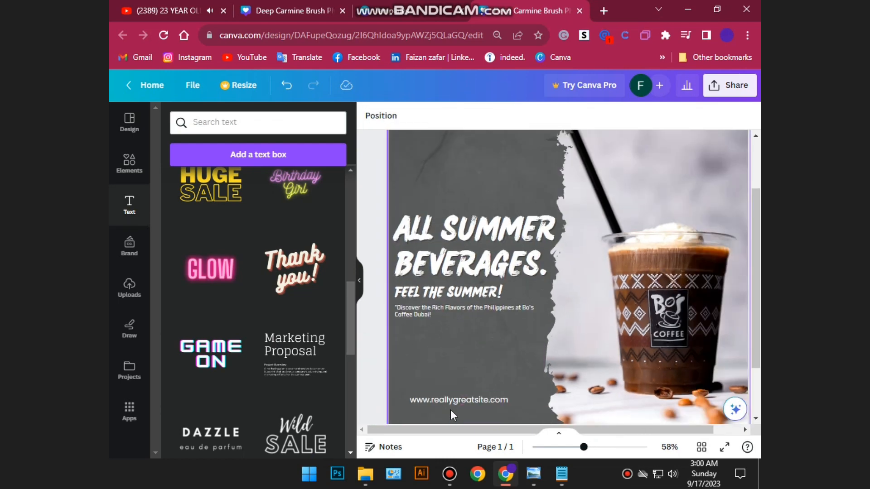
{"action": "key", "text": "ctrl+plus"}
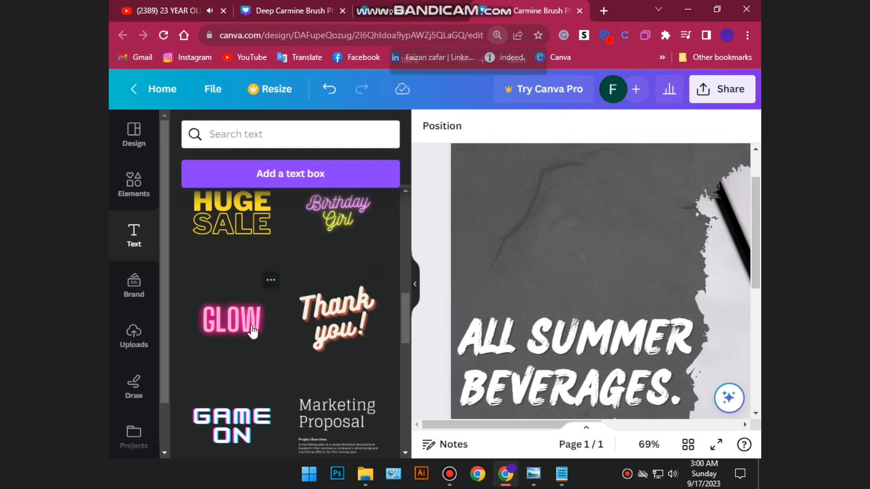
{"action": "key", "text": "ctrl+minus"}
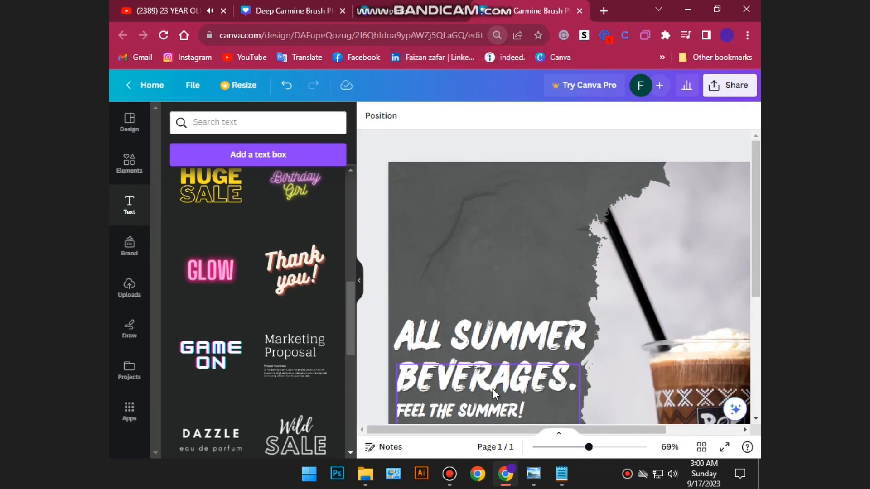
{"action": "scroll", "coordinate": [493, 389], "scroll_direction": "down", "scroll_amount": 5}
{"action": "key", "text": "ctrl+plus"}
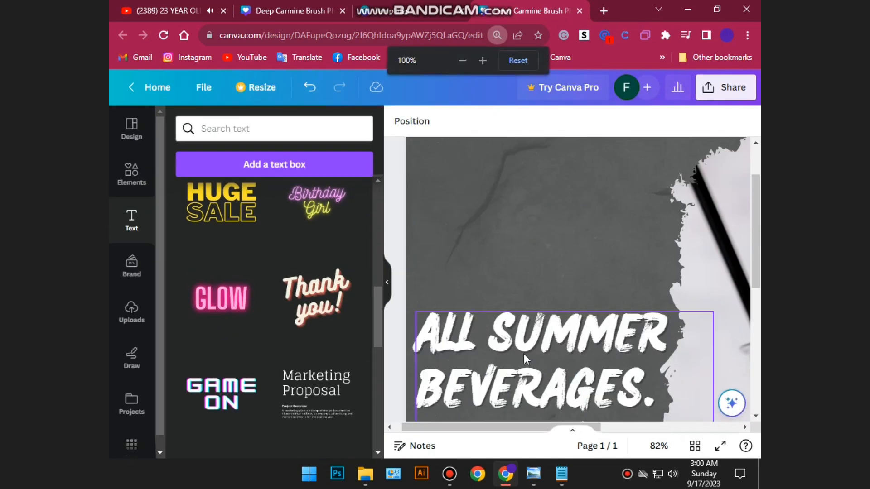
{"action": "scroll", "coordinate": [524, 355], "scroll_direction": "down", "scroll_amount": 5}
{"action": "scroll", "coordinate": [523, 353], "scroll_direction": "up", "scroll_amount": 3}
{"action": "scroll", "coordinate": [526, 357], "scroll_direction": "down", "scroll_amount": 3}
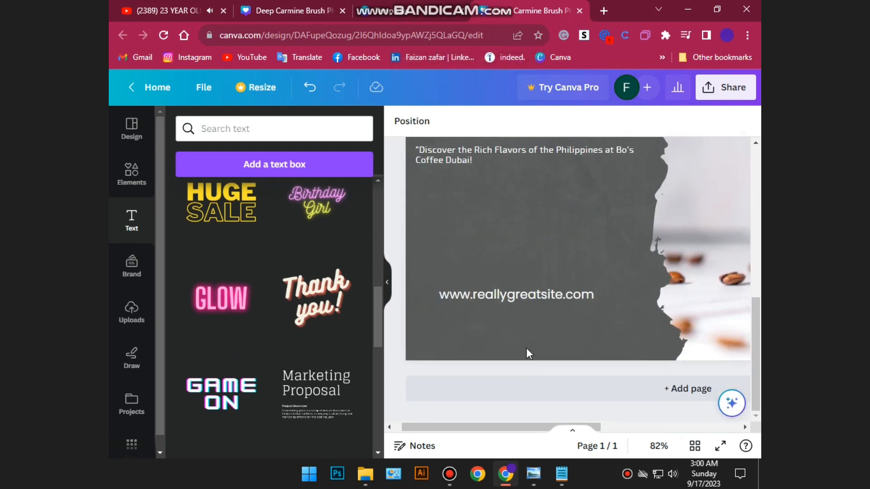
{"action": "left_click", "coordinate": [526, 298]}
{"action": "left_click", "coordinate": [526, 298]}
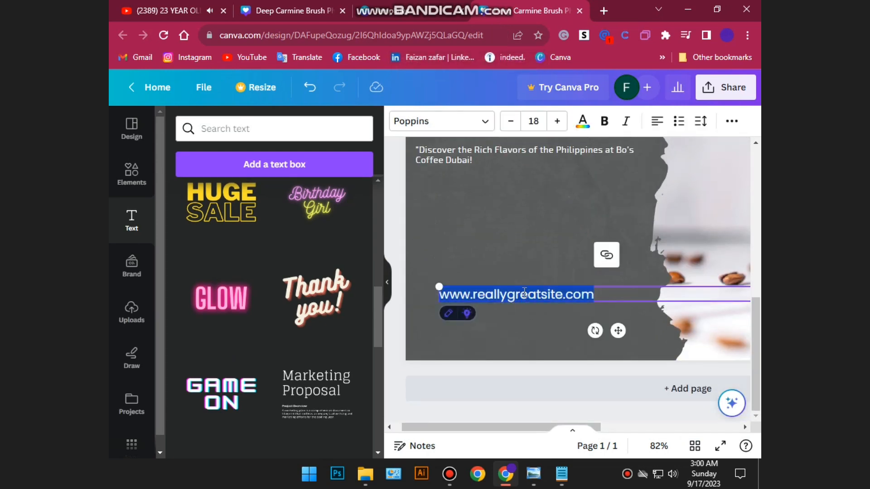
{"action": "left_click", "coordinate": [479, 294]}
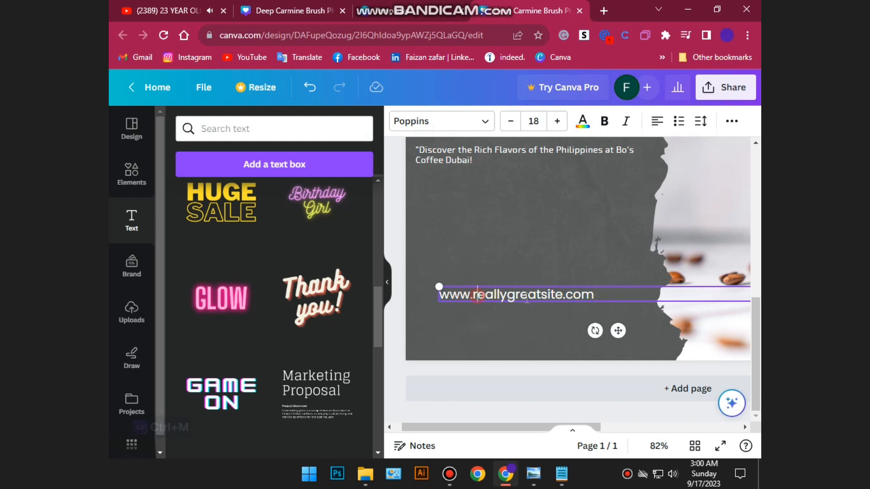
{"action": "key", "text": "shift+End"}
{"action": "key", "text": "BackSpace"}
{"action": "key", "text": "BackSpace"}
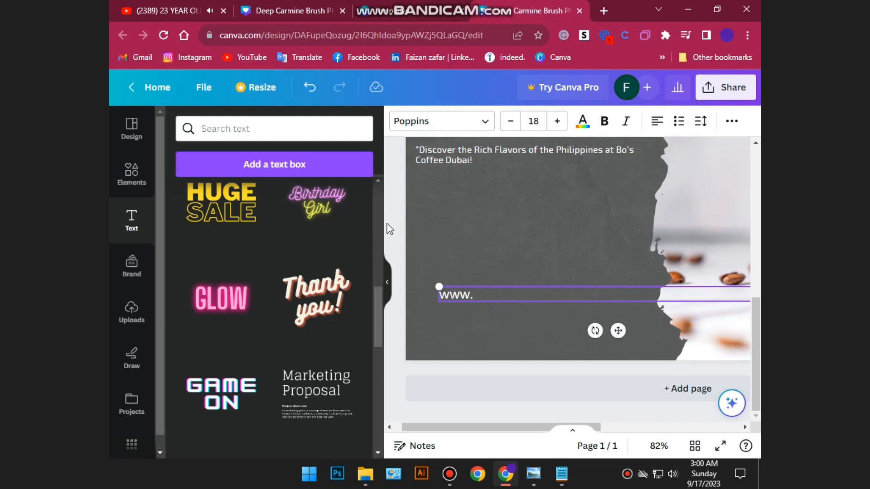
{"action": "scroll", "coordinate": [388, 229], "scroll_direction": "up", "scroll_amount": 5}
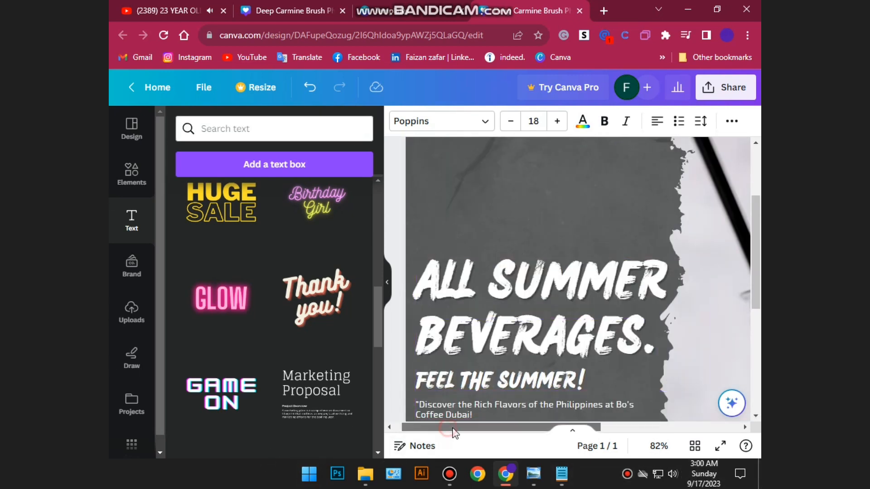
{"action": "mouse_move", "coordinate": [453, 428]}
{"action": "left_mouse_down"}
{"action": "mouse_move", "coordinate": [599, 429]}
{"action": "mouse_move", "coordinate": [453, 429]}
{"action": "left_mouse_up"}
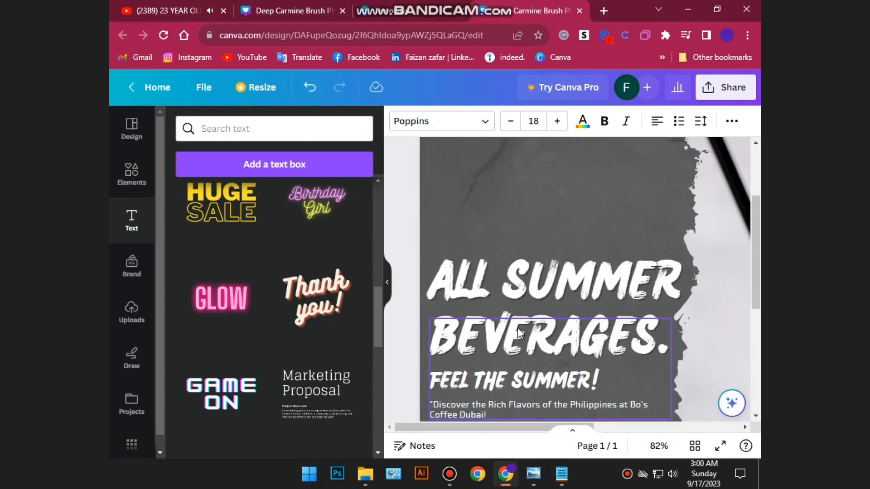
{"action": "scroll", "coordinate": [518, 327], "scroll_direction": "down", "scroll_amount": 3}
{"action": "scroll", "coordinate": [518, 327], "scroll_direction": "down", "scroll_amount": 3}
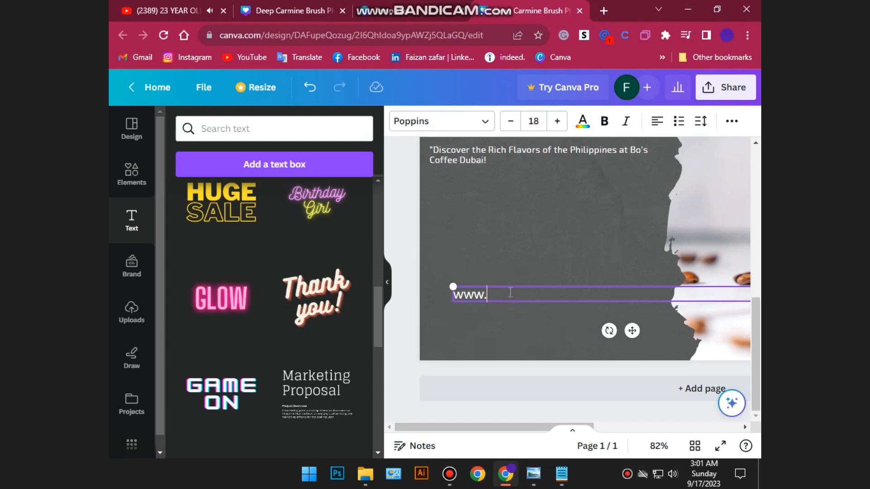
{"action": "type", "text": "s "}
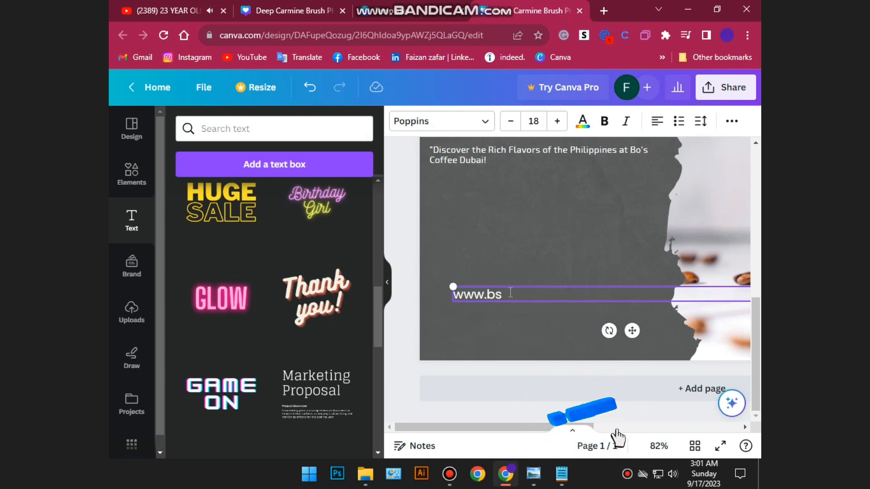
{"action": "type", "text": "c"}
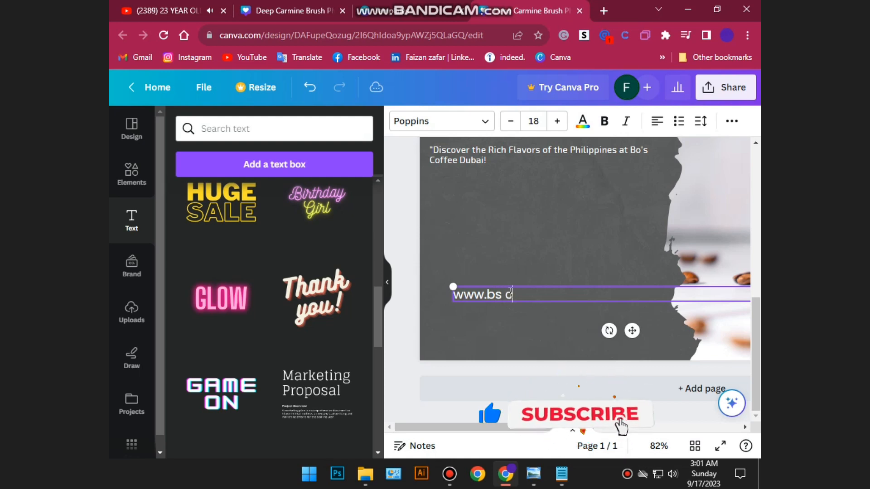
{"action": "type", "text": "o"}
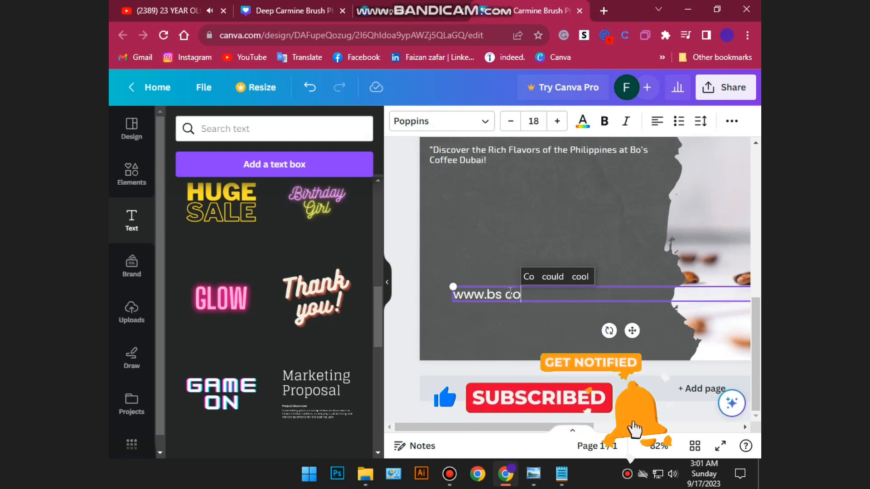
{"action": "type", "text": "f"}
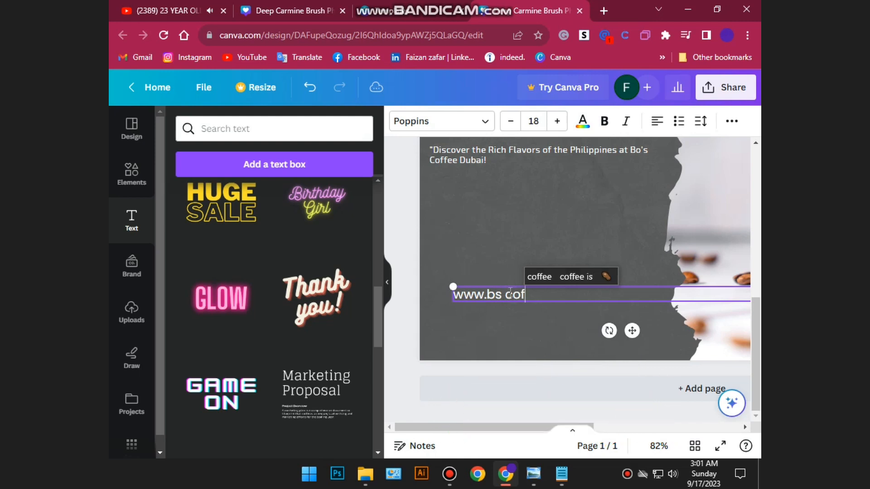
{"action": "type", "text": "fe"}
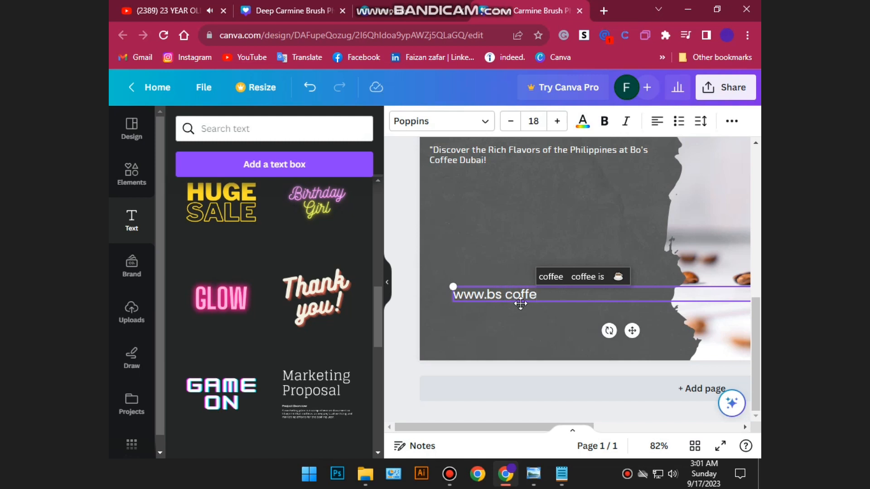
{"action": "left_click", "coordinate": [556, 275]}
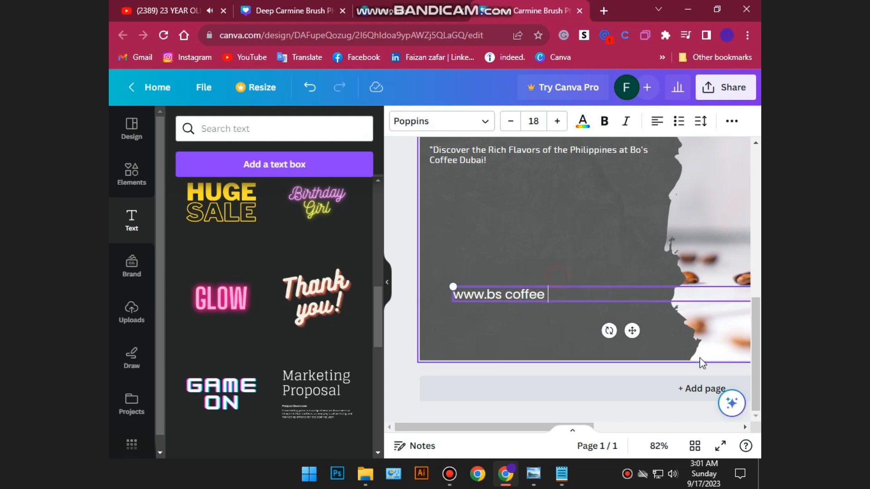
{"action": "left_click", "coordinate": [506, 295]}
{"action": "key", "text": "BackSpace"}
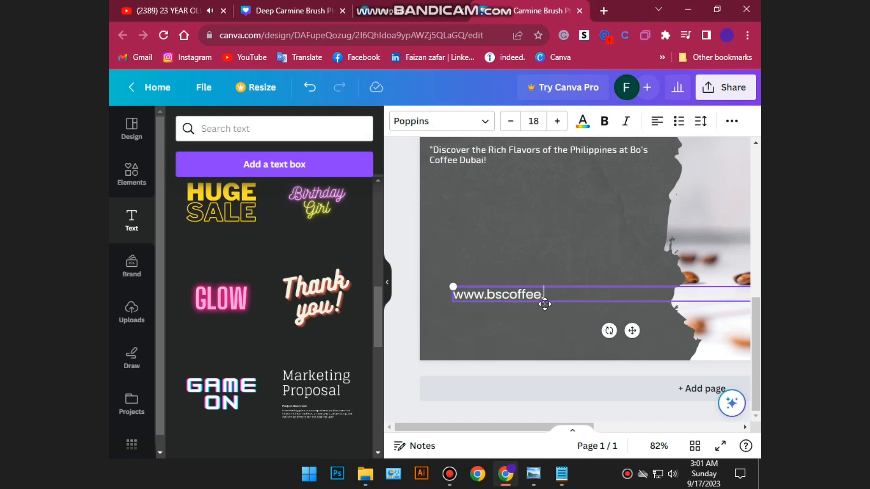
{"action": "type", "text": "com"}
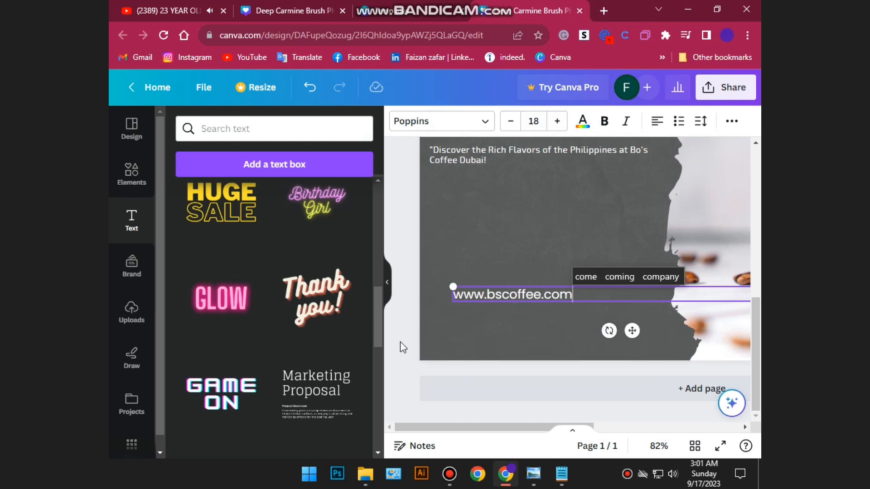
{"action": "left_click", "coordinate": [467, 341]}
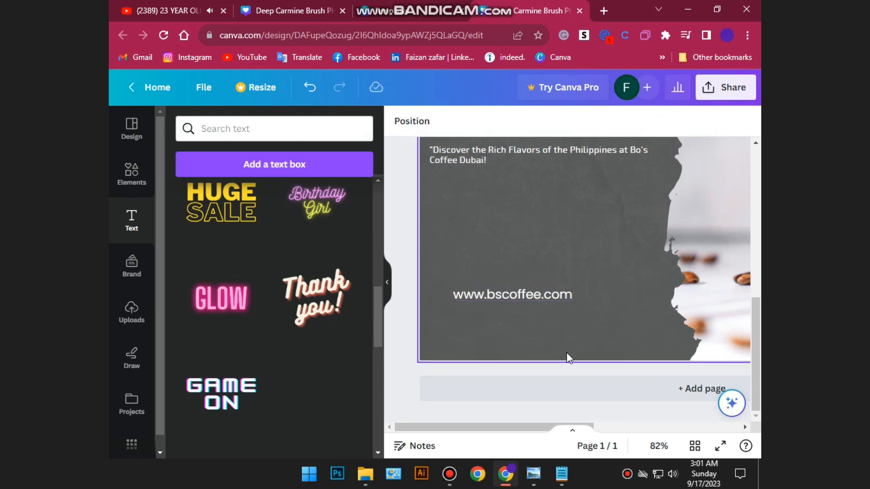
{"action": "scroll", "coordinate": [547, 339], "scroll_direction": "down", "scroll_amount": 3}
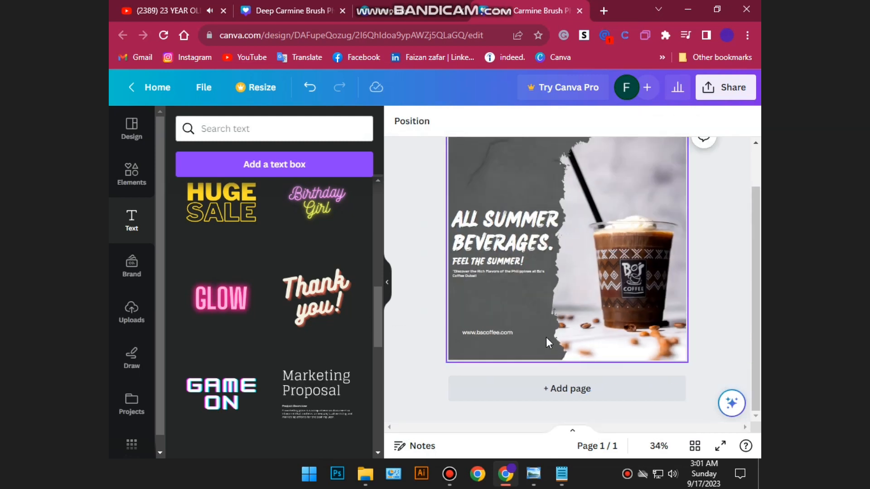
{"action": "scroll", "coordinate": [495, 316], "scroll_direction": "down", "scroll_amount": 1}
{"action": "scroll", "coordinate": [506, 341], "scroll_direction": "up", "scroll_amount": 3}
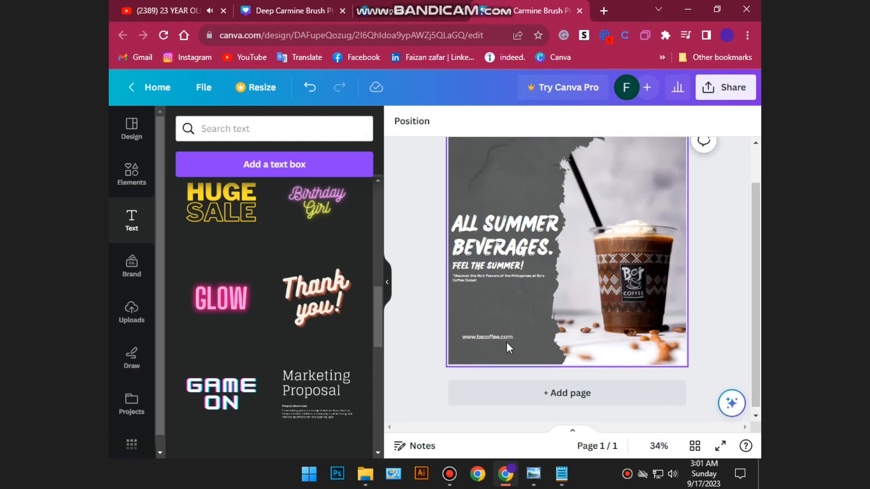
{"action": "left_click", "coordinate": [488, 331]}
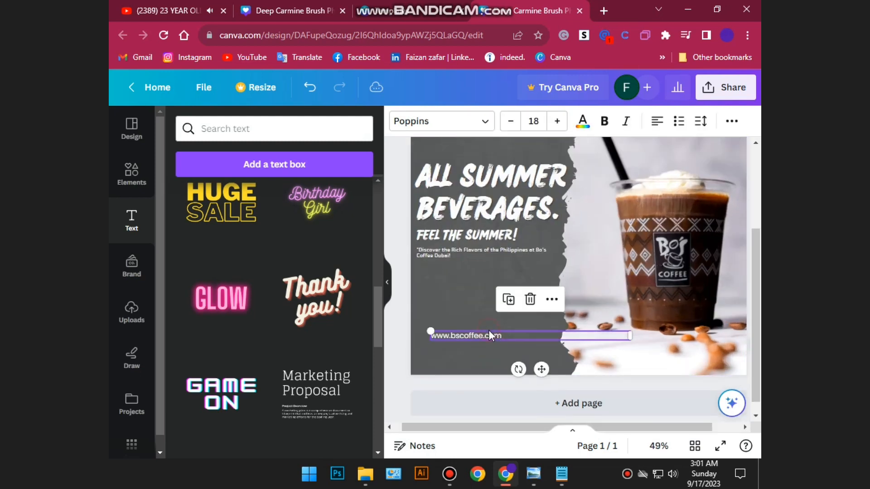
{"action": "left_click_drag", "start_coordinate": [495, 338], "coordinate": [481, 358]}
{"action": "left_click", "coordinate": [399, 326]}
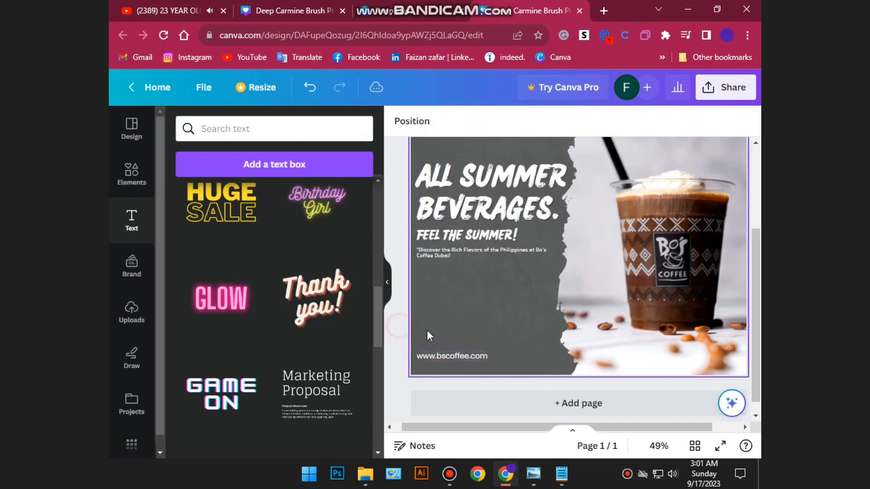
Search the elements library for "10% discount" and show all the matching graphics
{"action": "scroll", "coordinate": [483, 330], "scroll_direction": "down", "scroll_amount": 3}
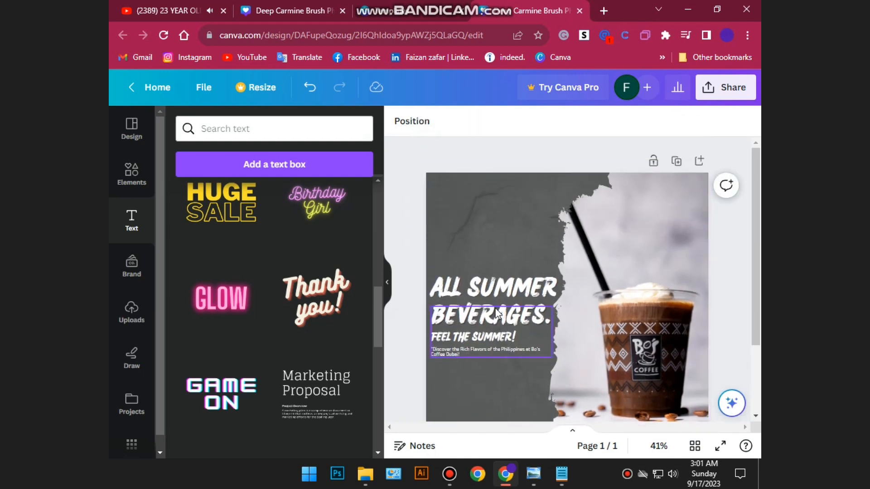
{"action": "scroll", "coordinate": [497, 312], "scroll_direction": "up", "scroll_amount": 2}
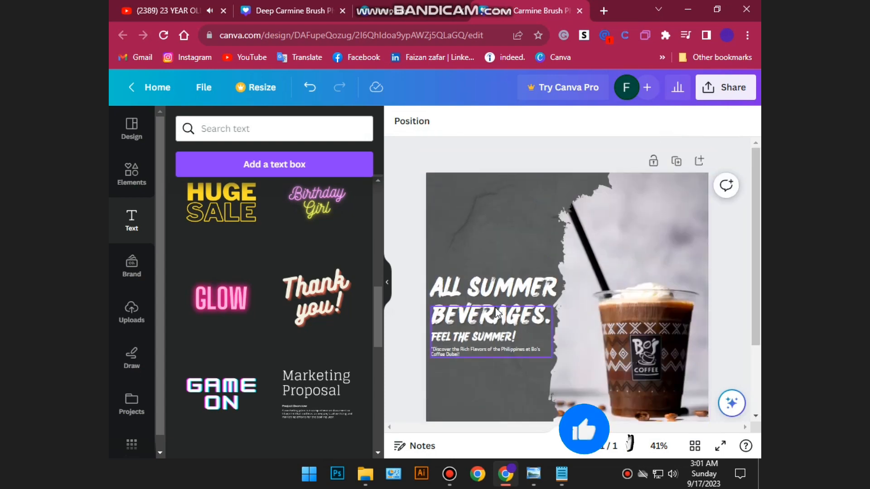
{"action": "left_click", "coordinate": [131, 171]}
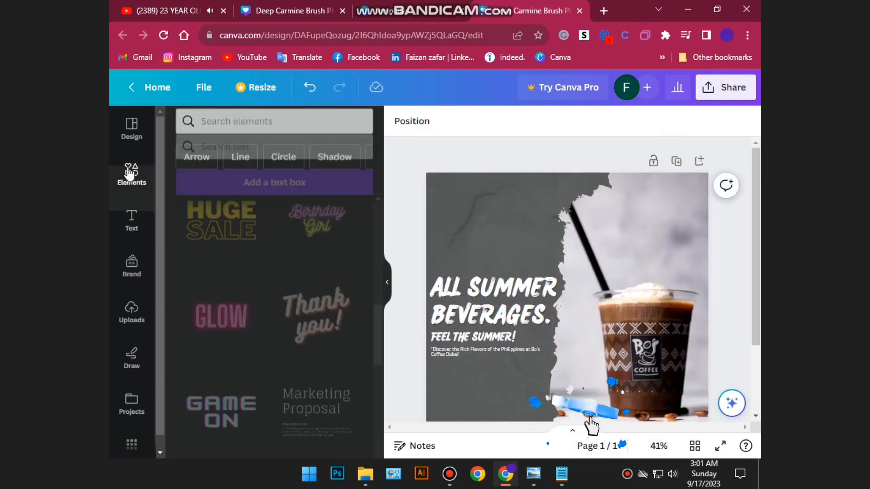
{"action": "left_click", "coordinate": [297, 130]}
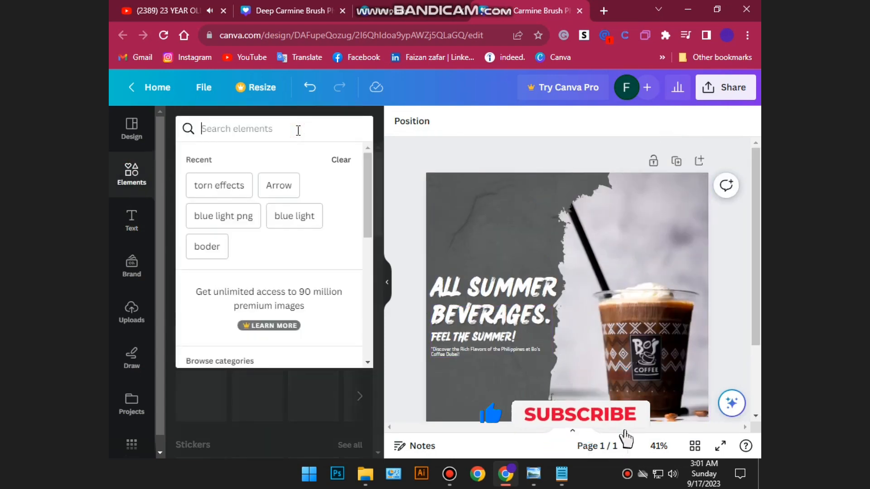
{"action": "left_click", "coordinate": [296, 129]}
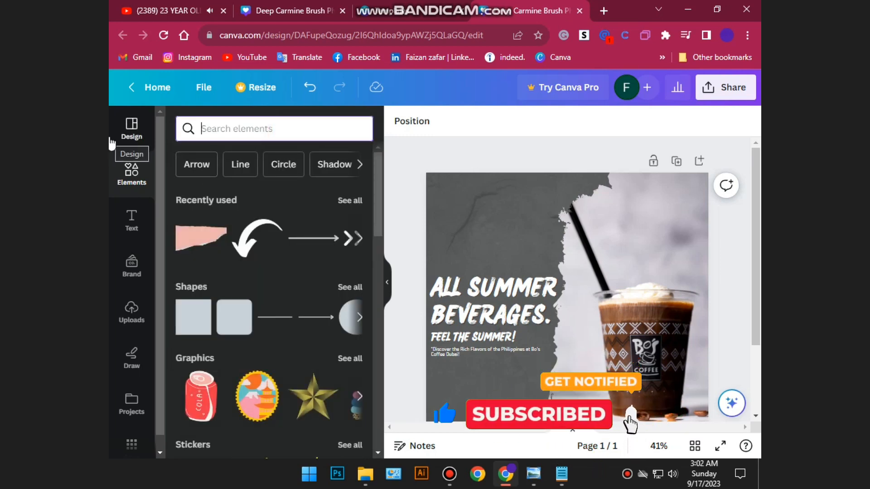
{"action": "type", "text": "10"}
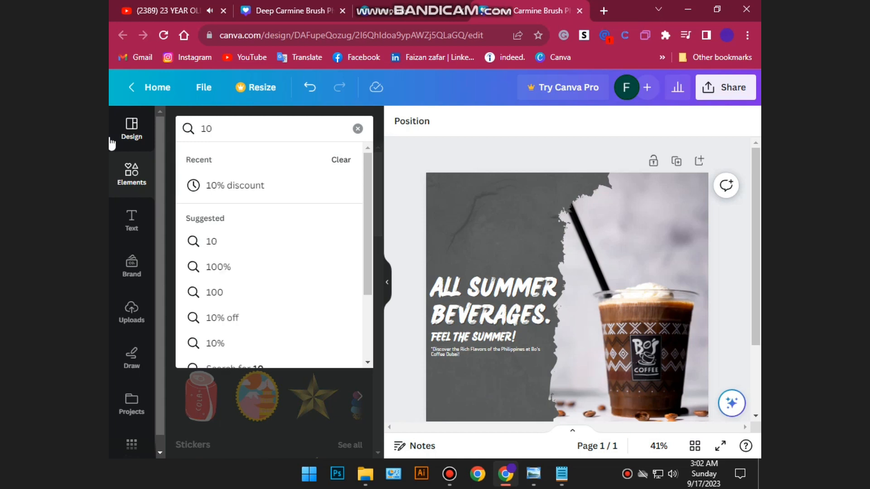
{"action": "left_click", "coordinate": [255, 186]}
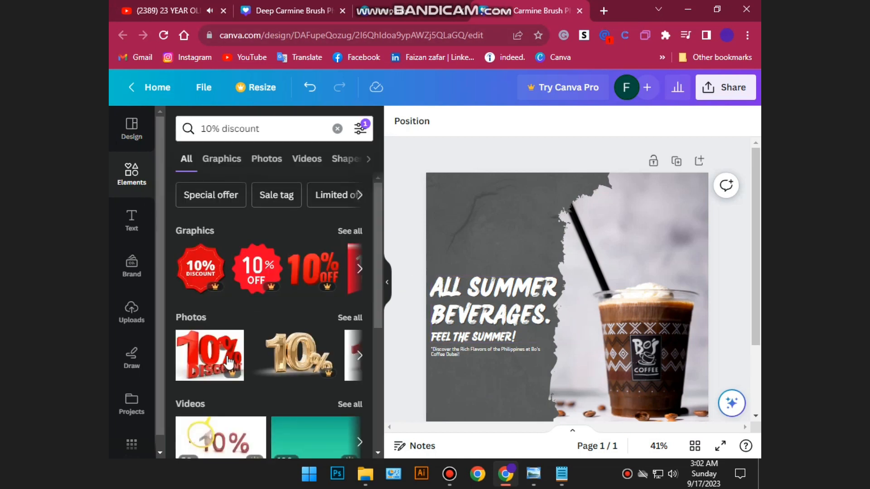
{"action": "left_click", "coordinate": [356, 231]}
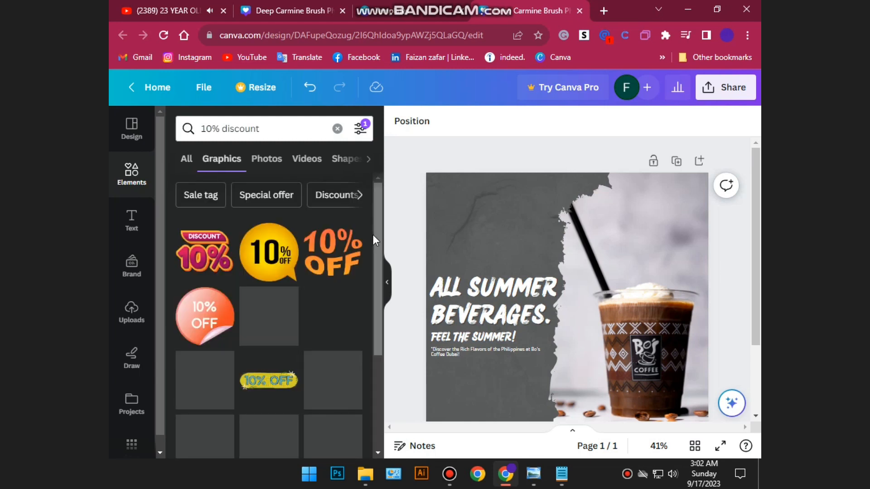
Add the pink and orange "DISCOUNT 10%" graphic and shrink it to a small badge just above the "ALL SUMMER BEVERAGES." headline
{"action": "left_click_drag", "start_coordinate": [203, 253], "coordinate": [187, 237]}
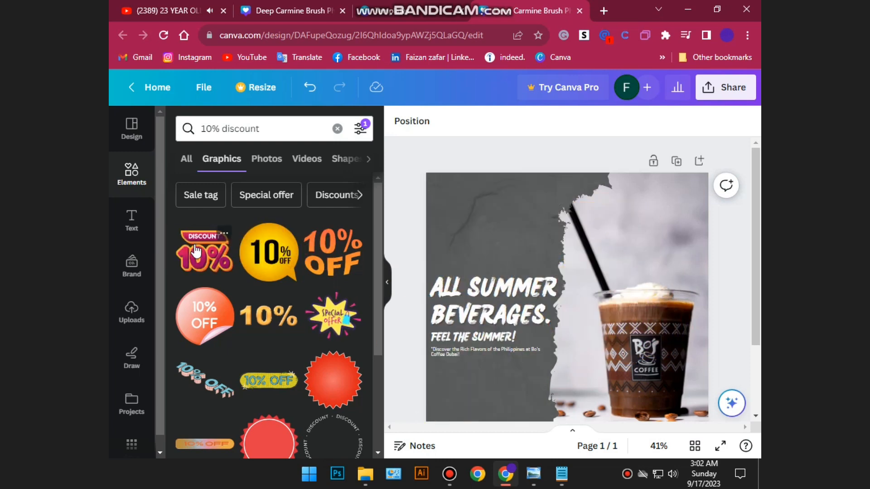
{"action": "left_click", "coordinate": [187, 240]}
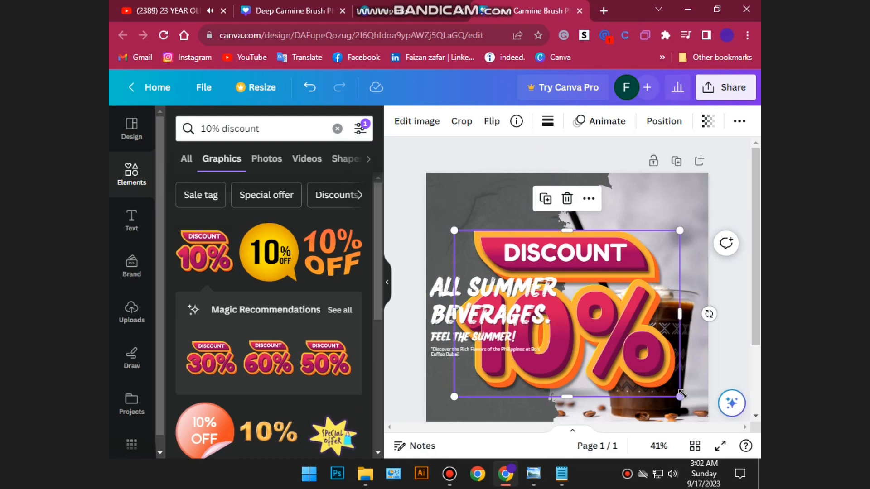
{"action": "left_click_drag", "start_coordinate": [678, 394], "coordinate": [516, 275]}
Shift the headline, "FEEL THE SUMMER!" and the "Discover the Rich Flavors" paragraph down, leaving space beneath the discount badge and between the lines
{"action": "left_click_drag", "start_coordinate": [494, 347], "coordinate": [491, 345]}
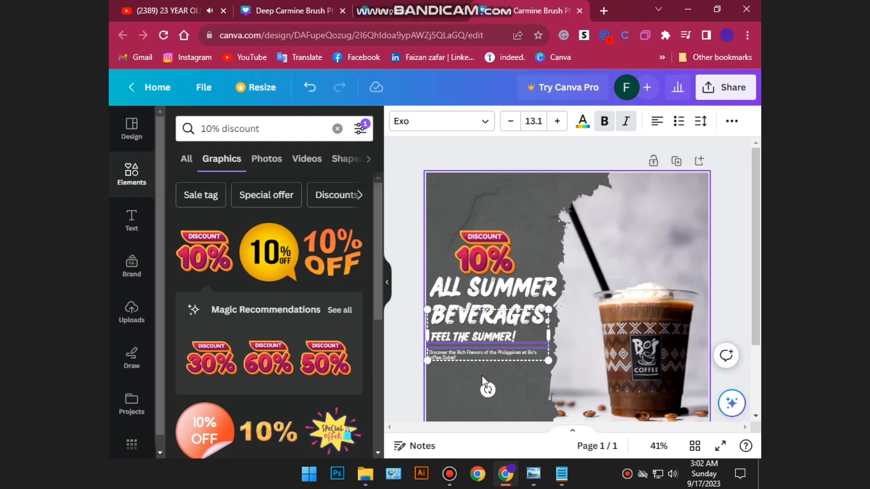
{"action": "scroll", "coordinate": [482, 375], "scroll_direction": "up", "scroll_amount": 3, "text": "ctrl"}
{"action": "left_click", "coordinate": [479, 347]}
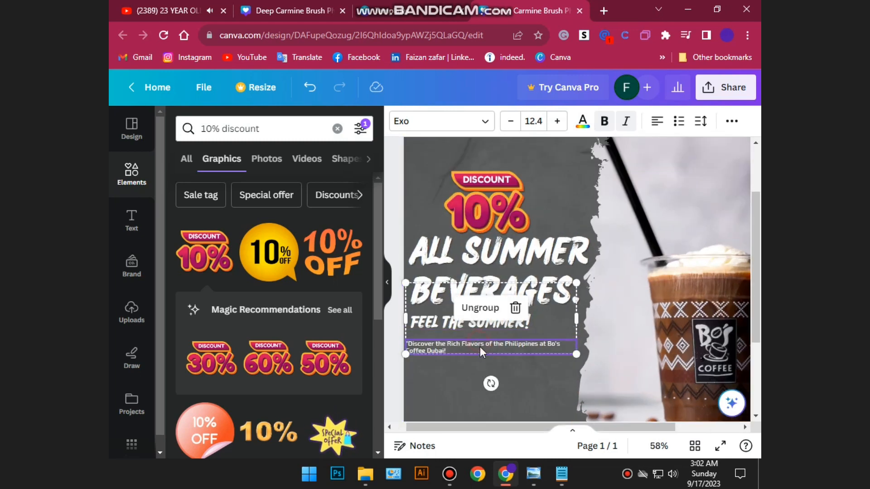
{"action": "left_click_drag", "start_coordinate": [493, 348], "coordinate": [492, 360]}
{"action": "mouse_move", "coordinate": [441, 322]}
{"action": "left_mouse_down"}
{"action": "mouse_move", "coordinate": [446, 330]}
{"action": "mouse_move", "coordinate": [440, 323]}
{"action": "left_mouse_up"}
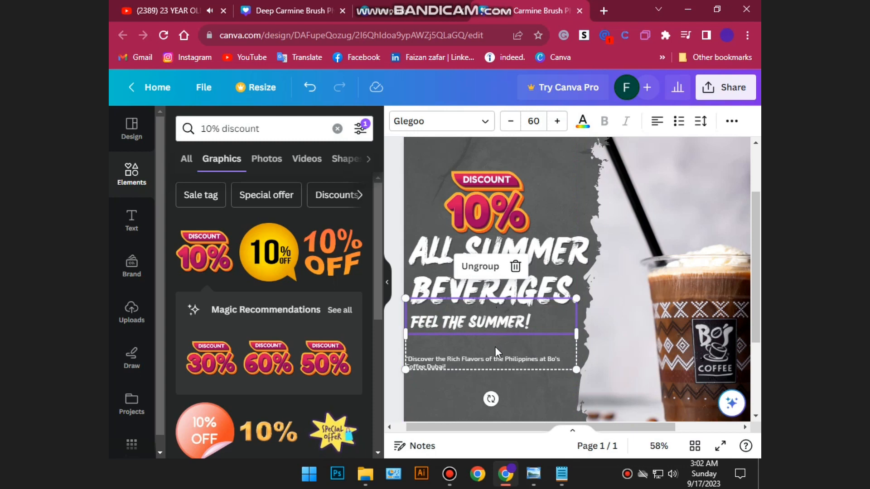
{"action": "left_click_drag", "start_coordinate": [495, 346], "coordinate": [487, 379]}
{"action": "left_click_drag", "start_coordinate": [490, 320], "coordinate": [488, 343]}
{"action": "left_click_drag", "start_coordinate": [474, 385], "coordinate": [485, 355]}
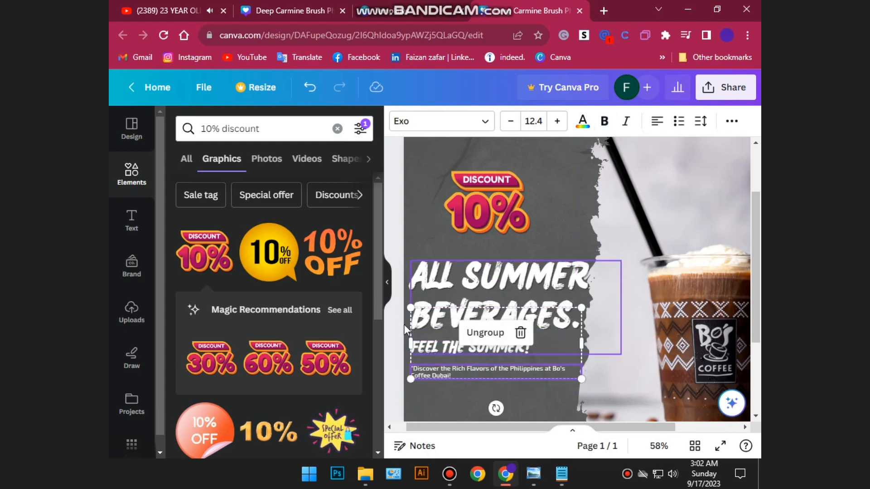
{"action": "left_click", "coordinate": [393, 337]}
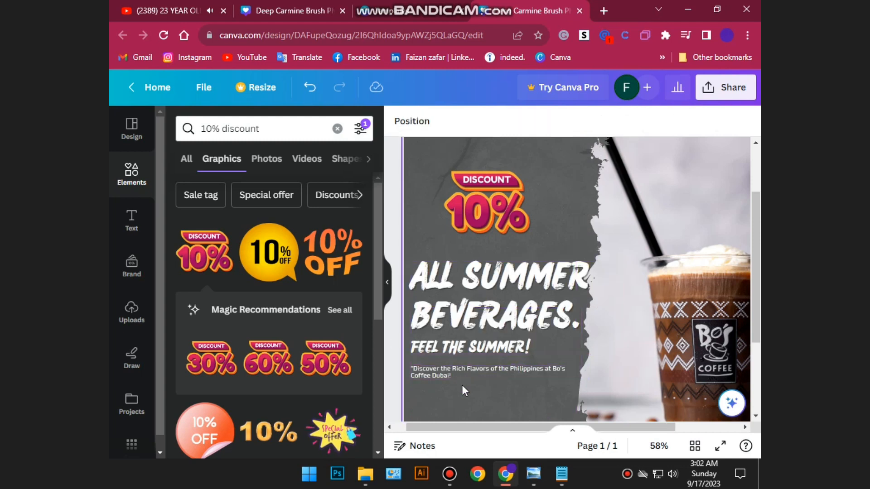
Enlarge the "DISCOUNT 10%" badge slightly, nudge it left and down over the headline, and check the whole post
{"action": "left_click", "coordinate": [490, 189]}
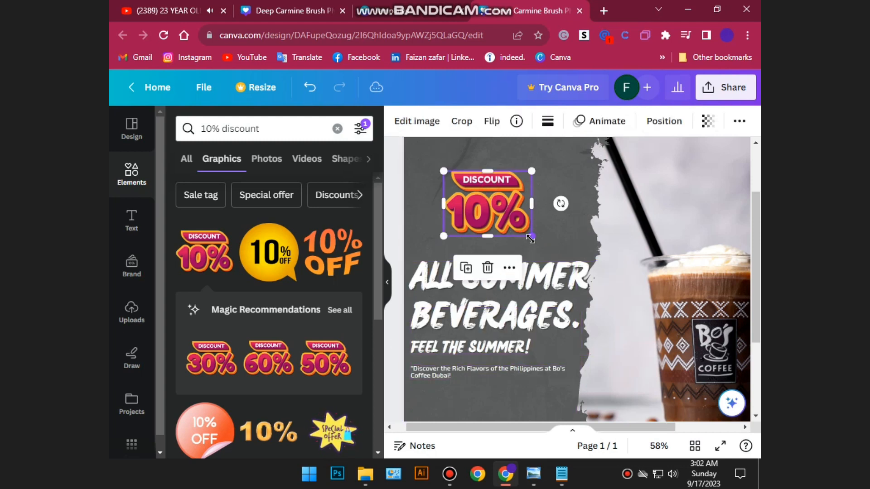
{"action": "left_click_drag", "start_coordinate": [535, 244], "coordinate": [549, 250]}
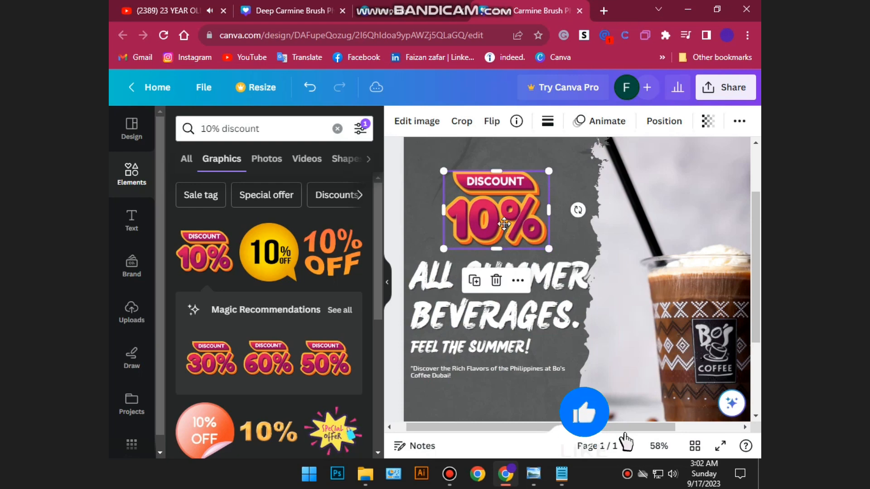
{"action": "left_click_drag", "start_coordinate": [506, 225], "coordinate": [499, 229]}
{"action": "left_click", "coordinate": [534, 324]}
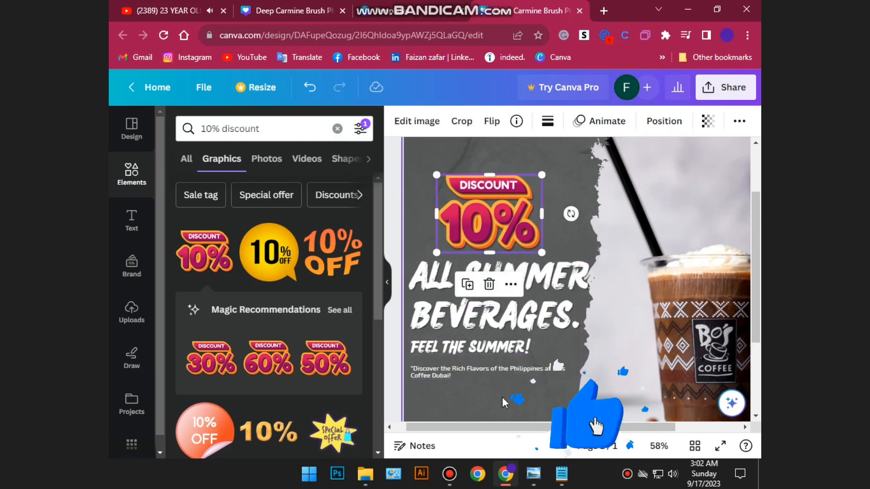
{"action": "scroll", "coordinate": [481, 317], "scroll_direction": "down", "scroll_amount": 5}
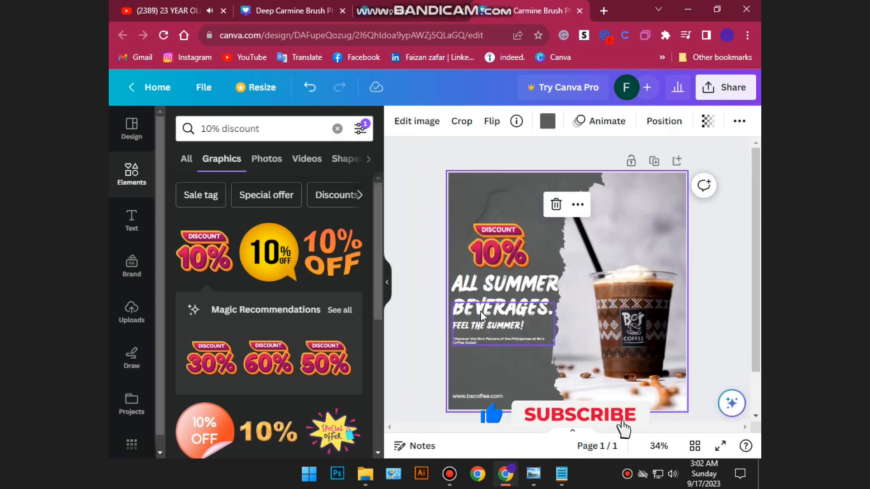
Move the "DISCOUNT 10%" badge left so it lines up with the left edge of the "ALL SUMMER BEVERAGES." headline
{"action": "left_click", "coordinate": [418, 329]}
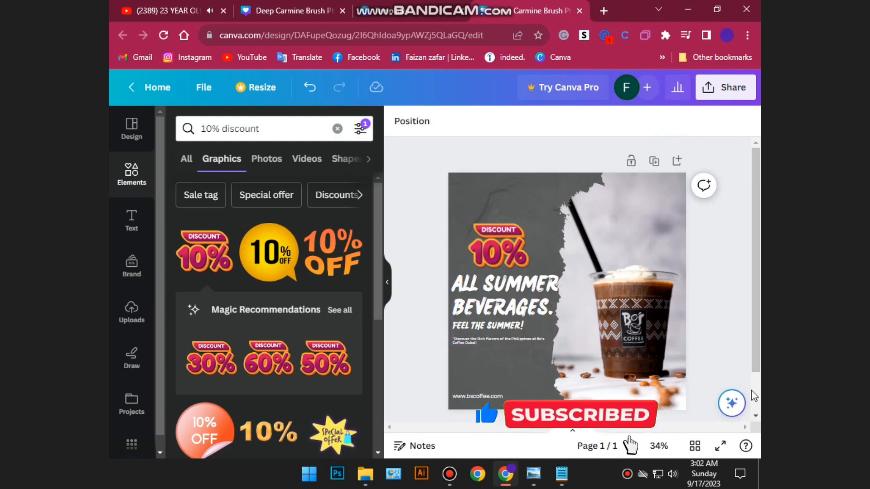
{"action": "scroll", "coordinate": [652, 339], "scroll_direction": "down", "scroll_amount": 1}
{"action": "scroll", "coordinate": [720, 342], "scroll_direction": "up", "scroll_amount": 1}
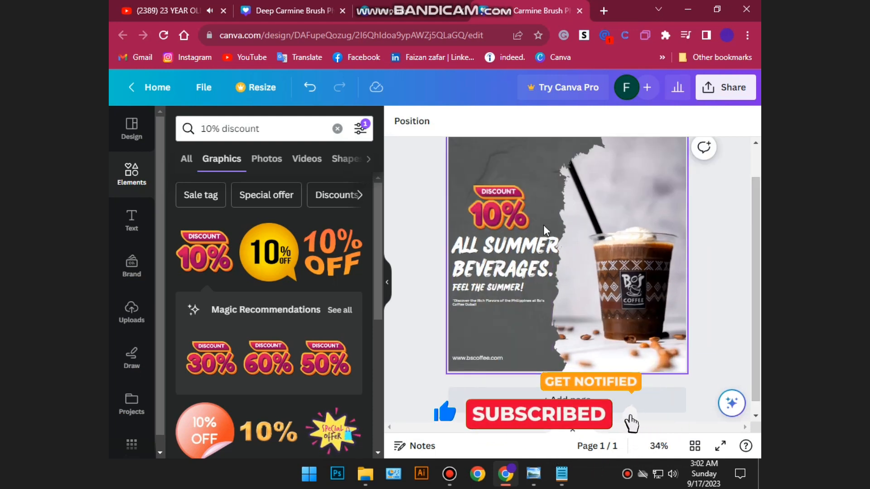
{"action": "left_click_drag", "start_coordinate": [510, 214], "coordinate": [494, 211]}
{"action": "left_click", "coordinate": [406, 285]}
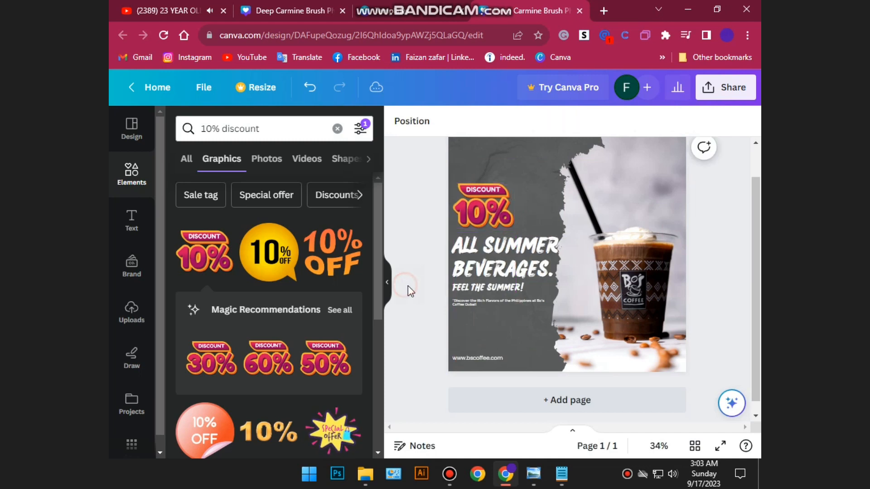
{"action": "scroll", "coordinate": [542, 335], "scroll_direction": "up", "scroll_amount": 1}
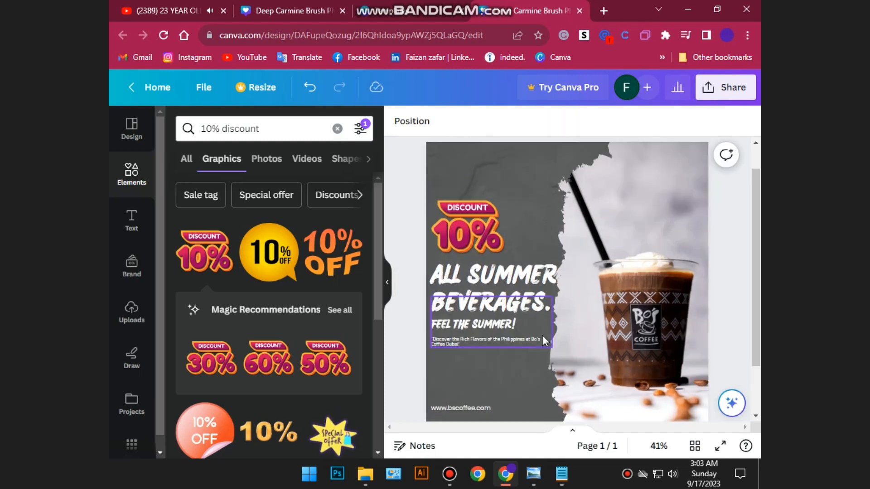
Download the finished post as a PNG file
{"action": "left_click", "coordinate": [714, 97]}
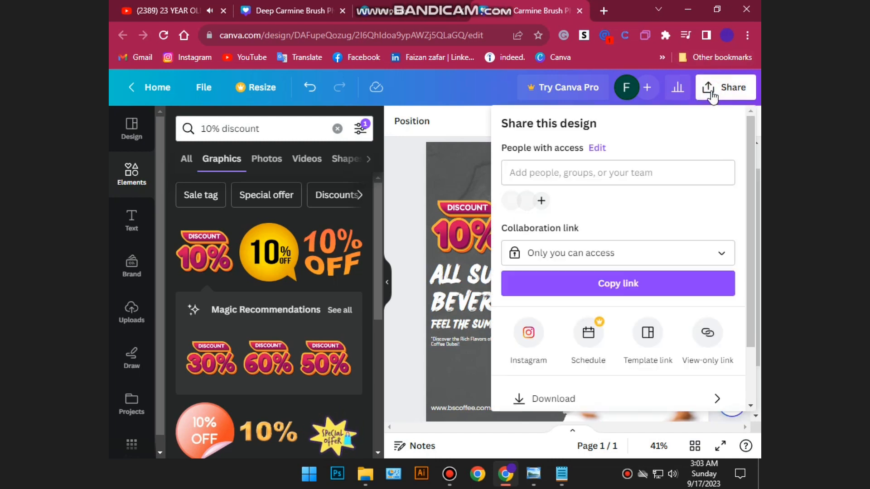
{"action": "scroll", "coordinate": [631, 319], "scroll_direction": "down", "scroll_amount": 2}
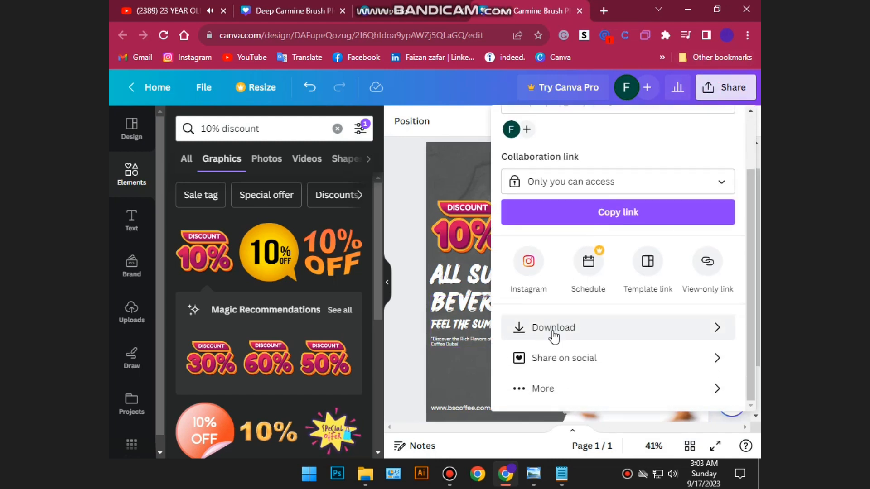
{"action": "left_click", "coordinate": [569, 325]}
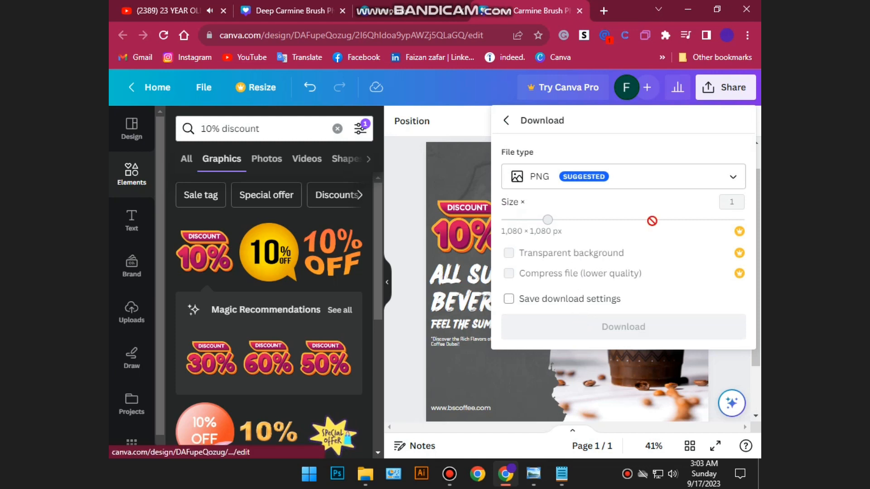
{"action": "left_click", "coordinate": [730, 178]}
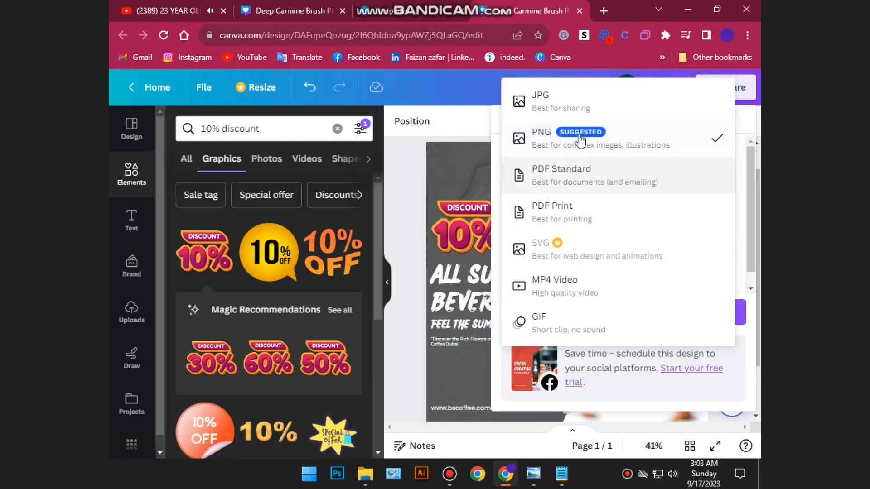
{"action": "left_click", "coordinate": [634, 134]}
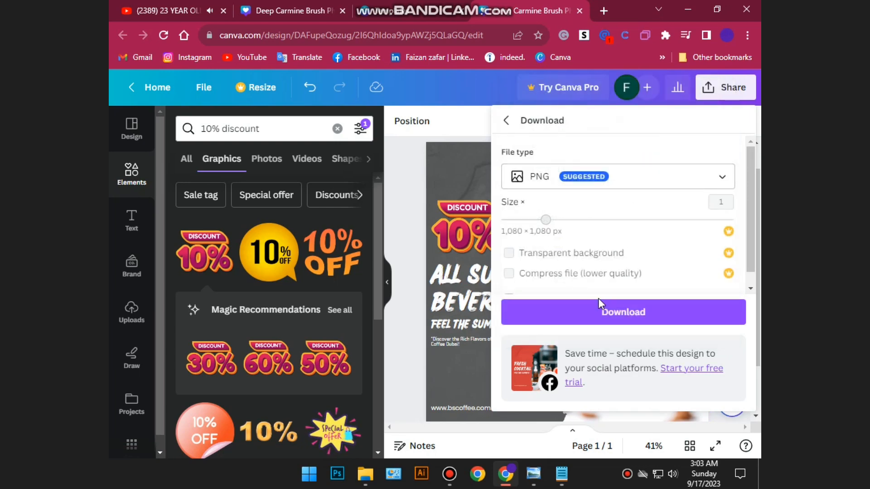
{"action": "left_click", "coordinate": [615, 313]}
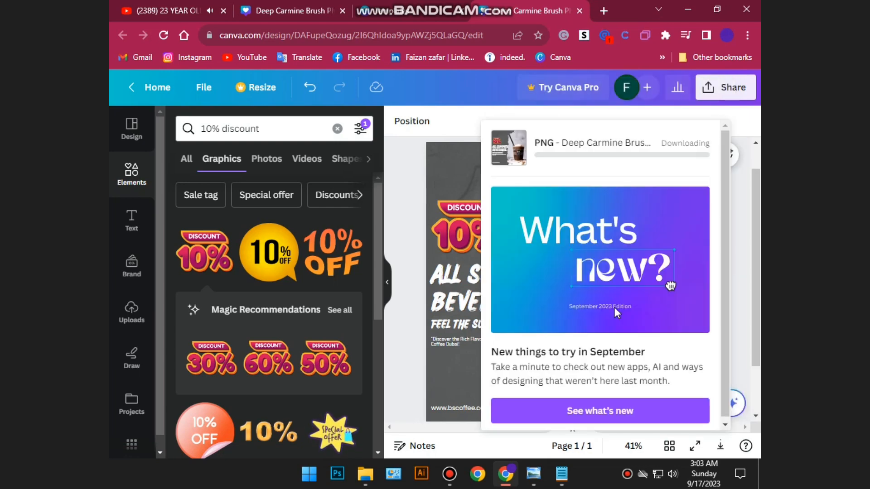